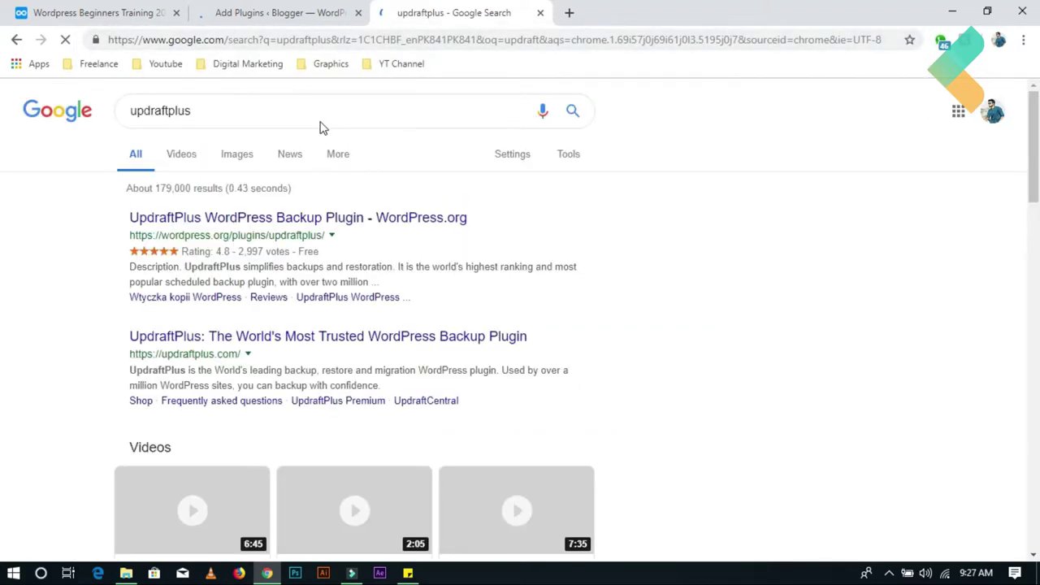
Copy "updraftplus" from the Google search and use it as the keyword to search for plugins in WordPress.
{"action": "left_click", "coordinate": [321, 116]}
{"action": "left_click", "coordinate": [321, 112]}
{"action": "double_click", "coordinate": [154, 109]}
{"action": "key", "text": "ctrl+c"}
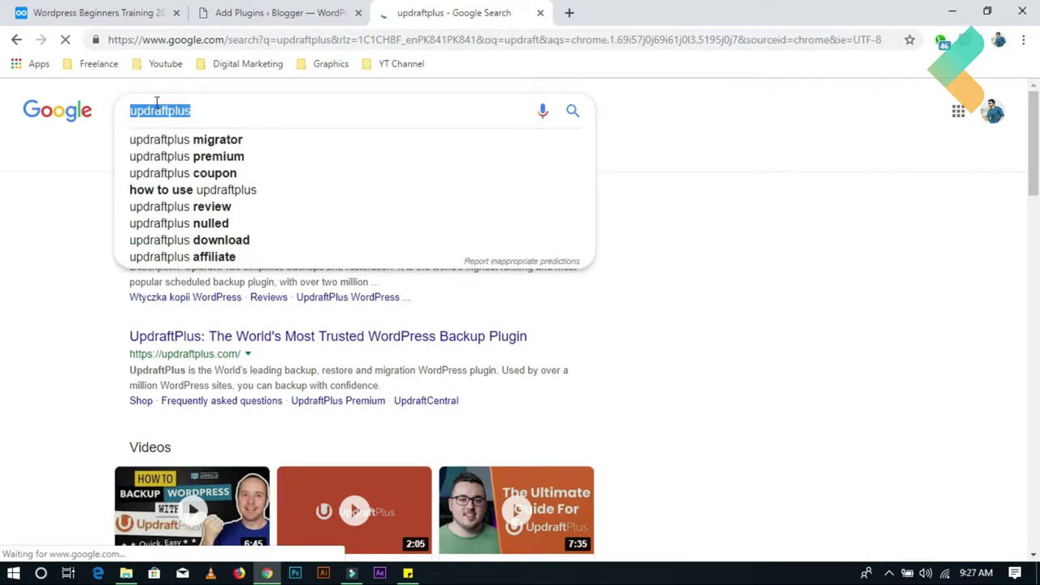
{"action": "left_click", "coordinate": [265, 12]}
{"action": "left_click", "coordinate": [885, 308]}
{"action": "key", "text": "ctrl+v"}
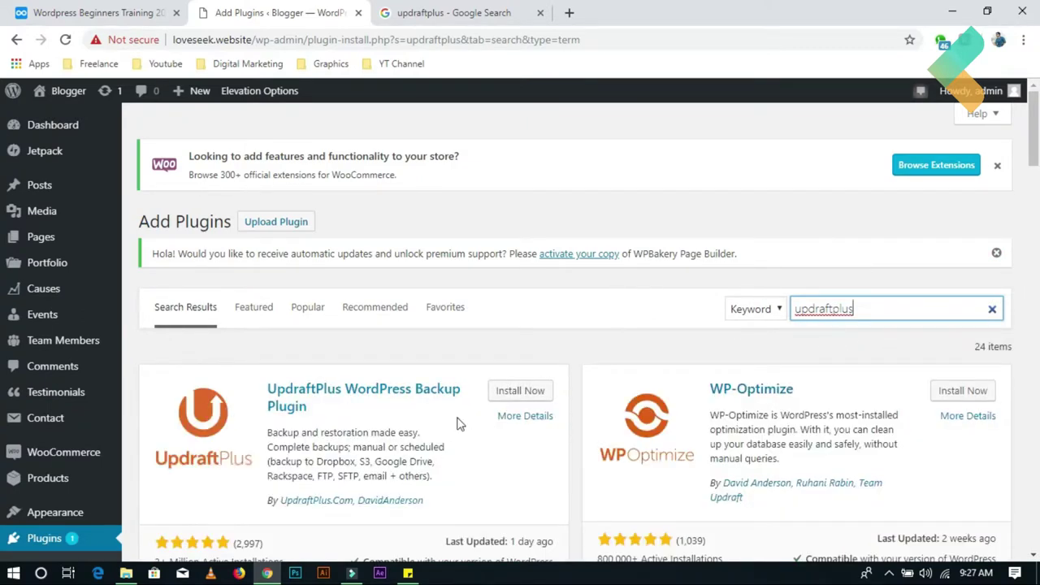
Install and activate the UpdraftPlus WordPress Backup Plugin, and dismiss its welcome tour.
{"action": "left_click", "coordinate": [535, 390]}
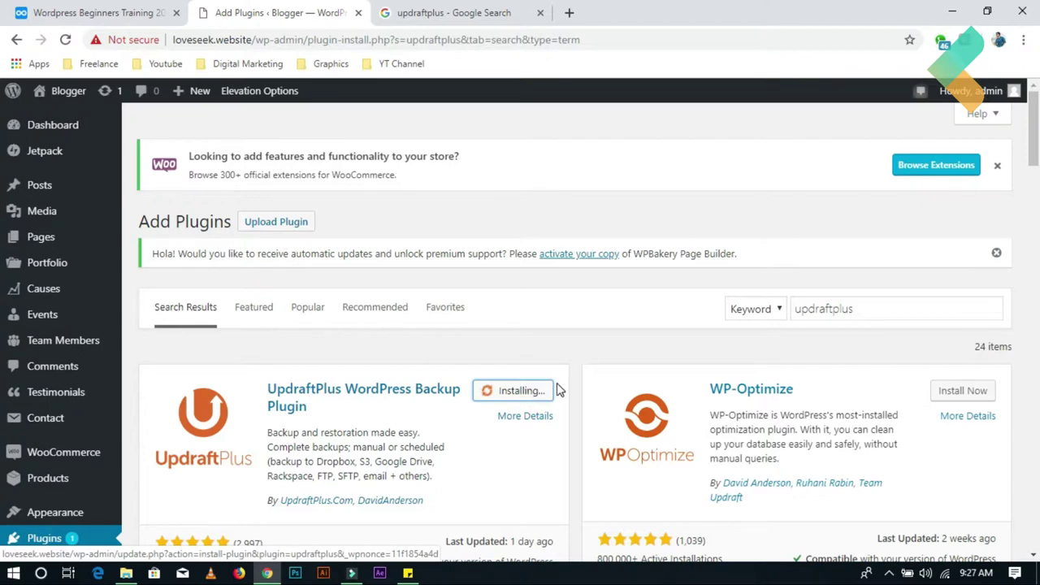
{"action": "left_click", "coordinate": [520, 391]}
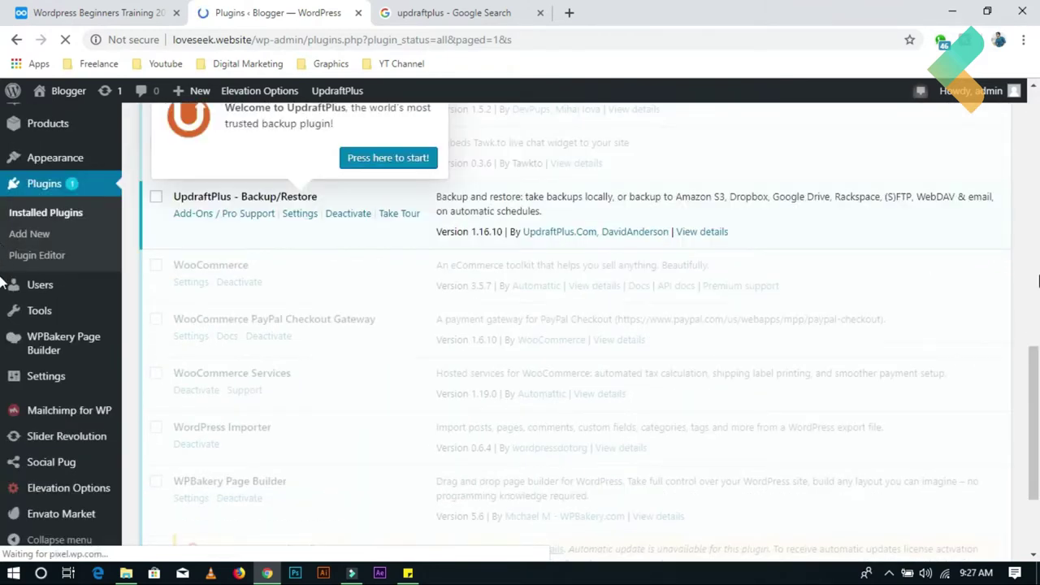
{"action": "left_click", "coordinate": [431, 286]}
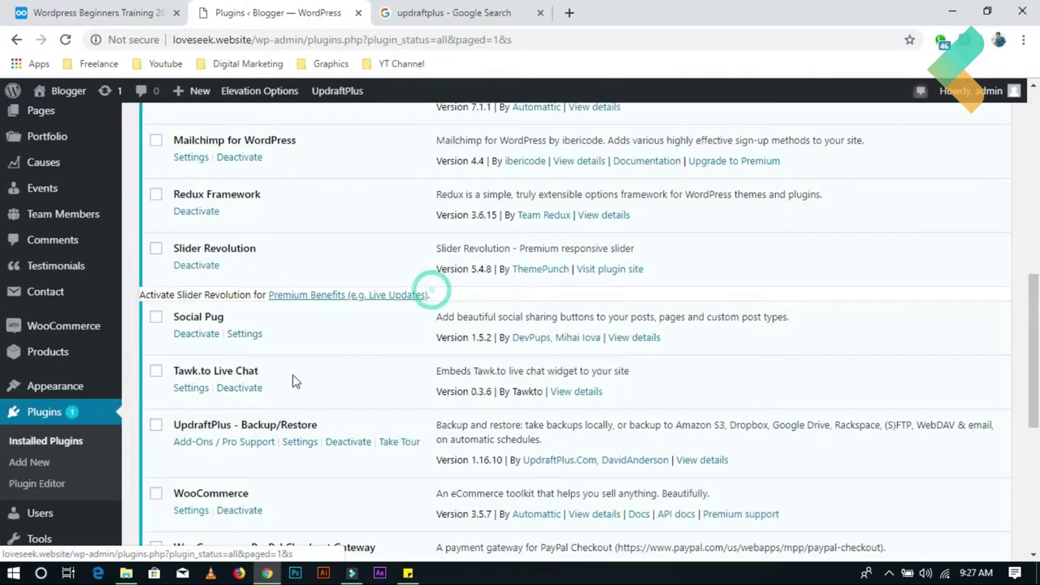
Open the settings page of the UpdraftPlus - Backup/Restore plugin and look over its Backup / Restore section.
{"action": "left_click", "coordinate": [300, 442]}
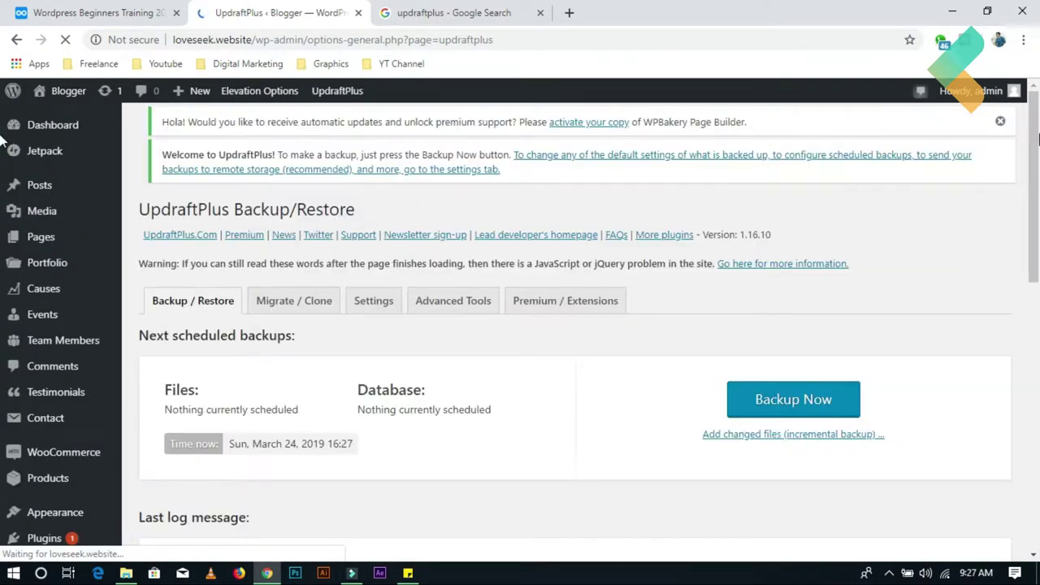
{"action": "scroll", "coordinate": [808, 362], "scroll_direction": "down", "scroll_amount": 2}
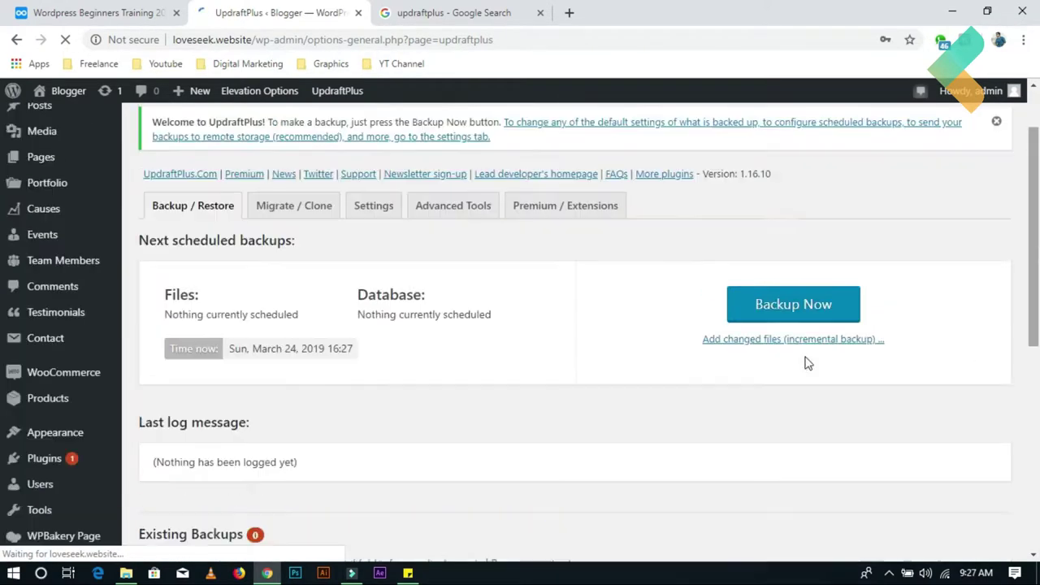
{"action": "scroll", "coordinate": [807, 363], "scroll_direction": "up", "scroll_amount": 1}
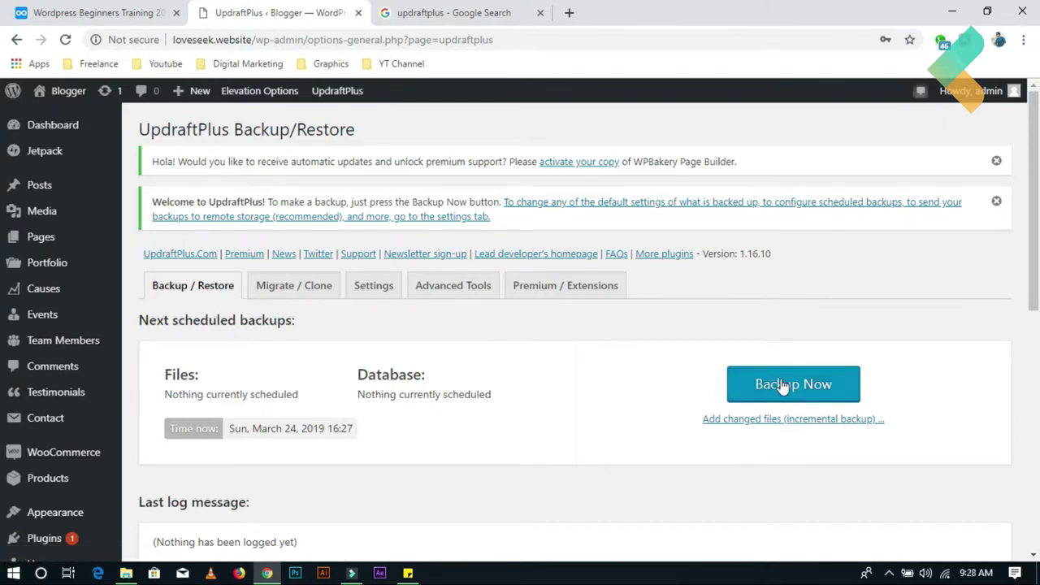
{"action": "scroll", "coordinate": [734, 362], "scroll_direction": "down", "scroll_amount": 3}
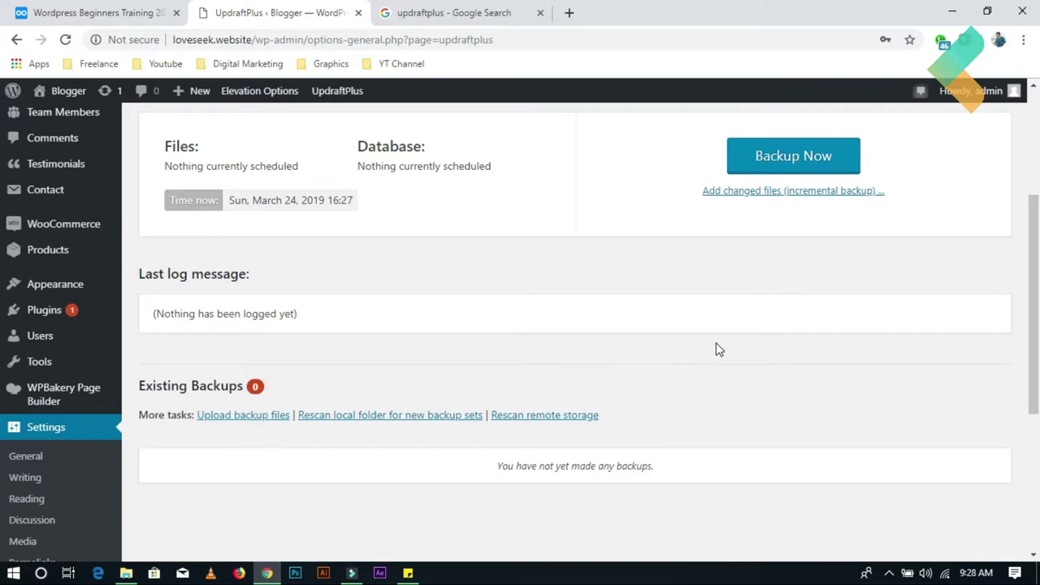
{"action": "scroll", "coordinate": [718, 349], "scroll_direction": "up", "scroll_amount": 3}
Run a new UpdraftPlus backup that includes the database and files, and close the completion message.
{"action": "left_click", "coordinate": [776, 382]}
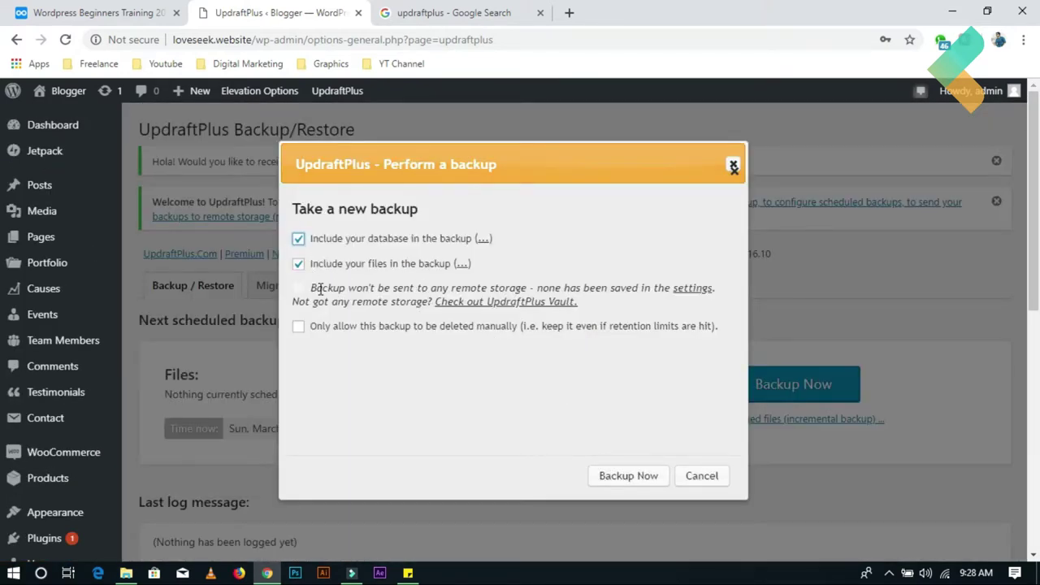
{"action": "left_click", "coordinate": [626, 475]}
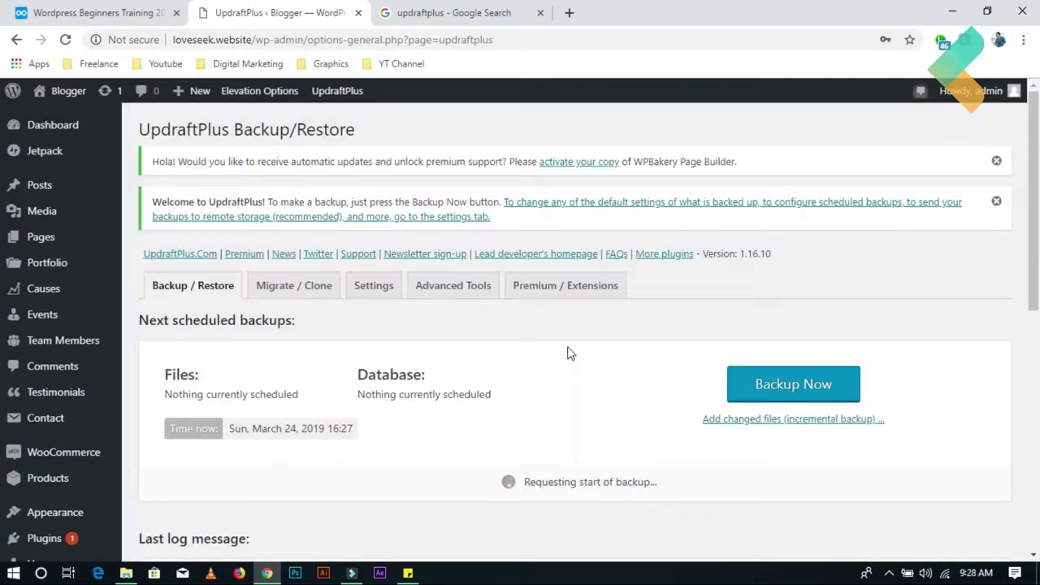
{"action": "scroll", "coordinate": [603, 434], "scroll_direction": "down", "scroll_amount": 1}
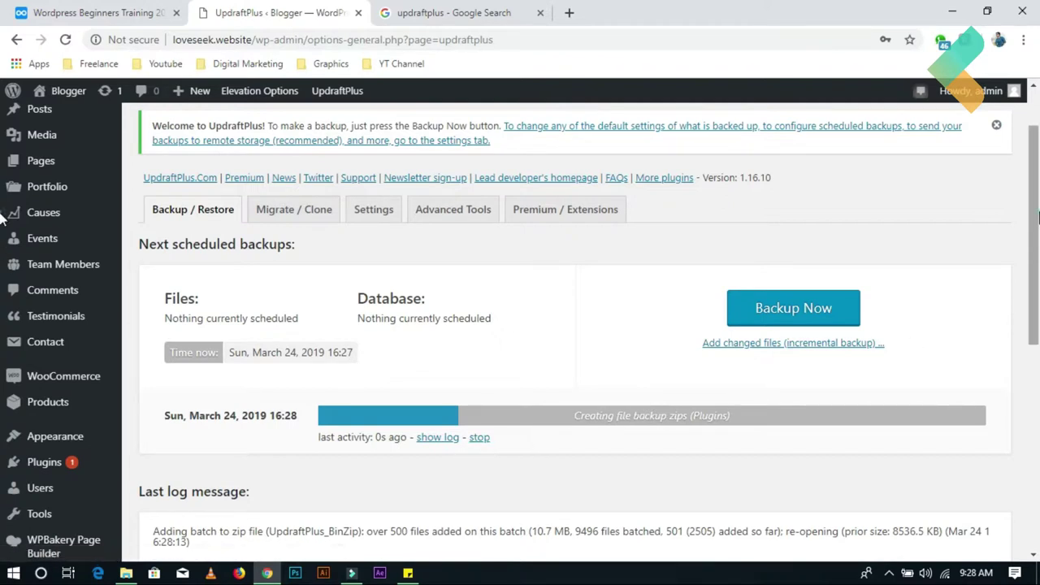
{"action": "scroll", "coordinate": [3, 220], "scroll_direction": "down", "scroll_amount": 1}
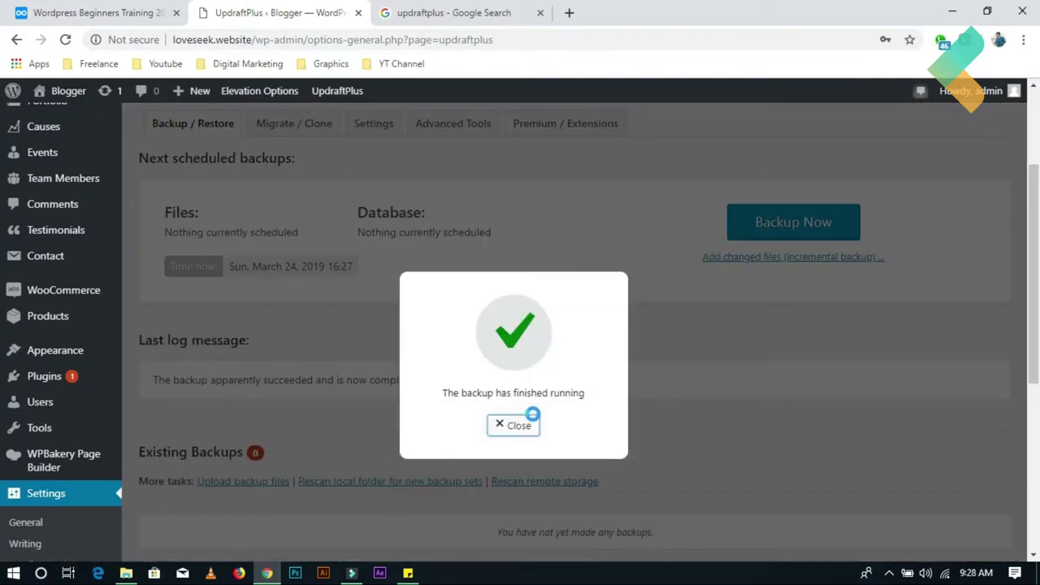
{"action": "left_click", "coordinate": [510, 428]}
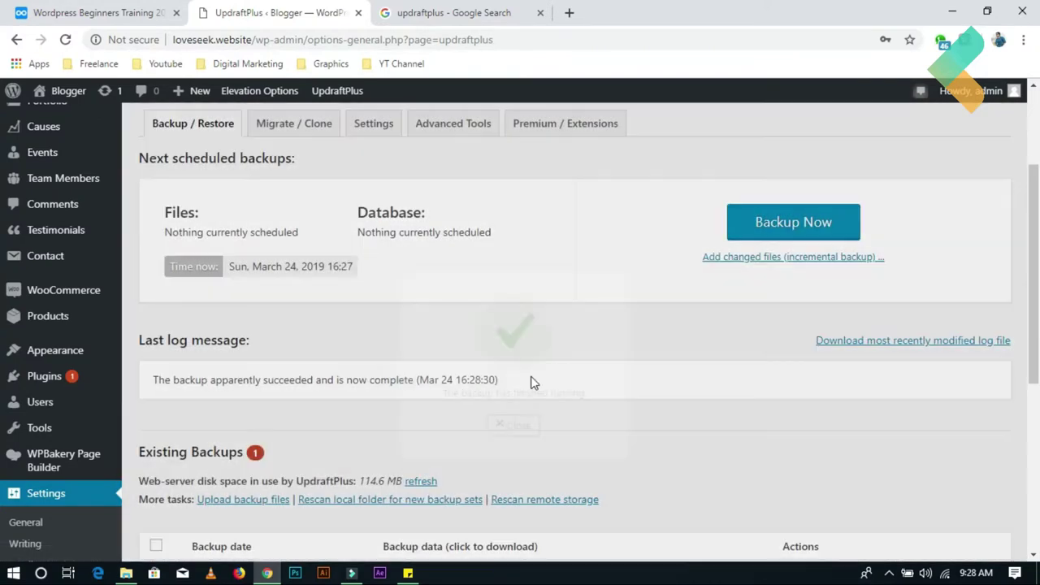
Prepare the database, plugins, themes, uploads and others data of the Mar 24, 2019 16:28 backup for download.
{"action": "scroll", "coordinate": [524, 385], "scroll_direction": "down", "scroll_amount": 2}
{"action": "scroll", "coordinate": [536, 375], "scroll_direction": "down", "scroll_amount": 1}
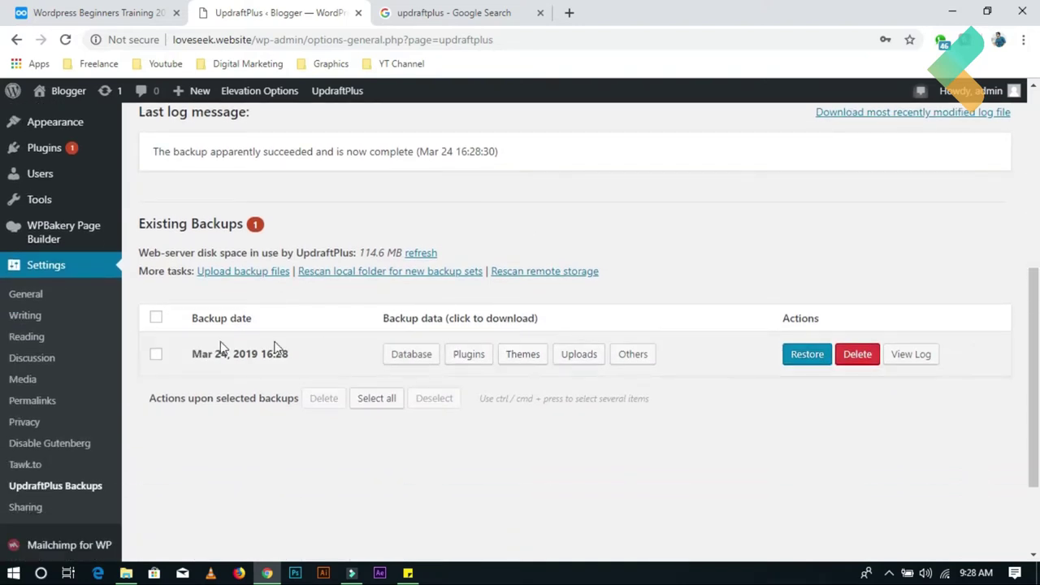
{"action": "left_click", "coordinate": [417, 362]}
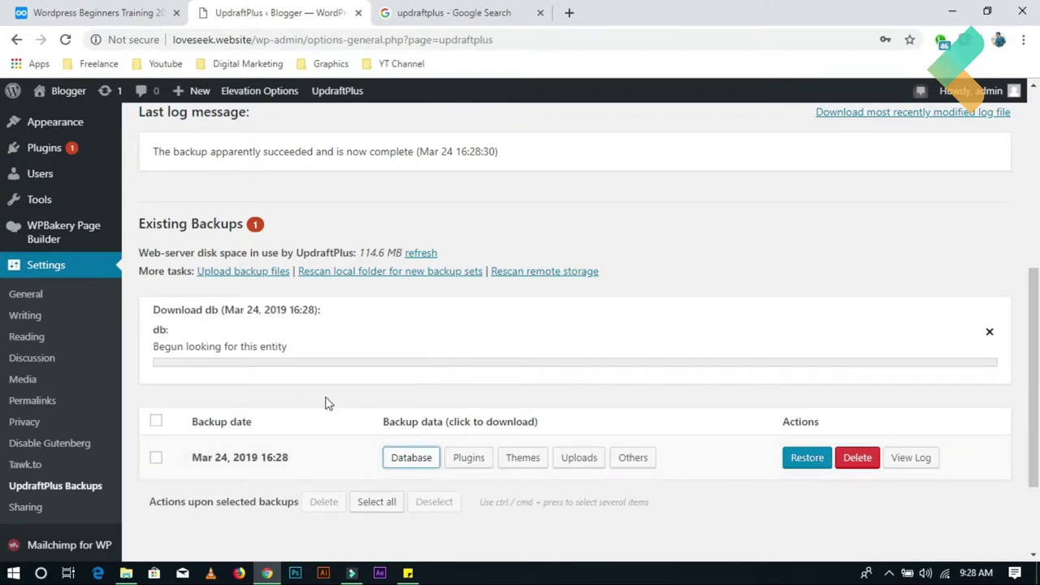
{"action": "left_click", "coordinate": [469, 457]}
{"action": "scroll", "coordinate": [525, 420], "scroll_direction": "down", "scroll_amount": 2}
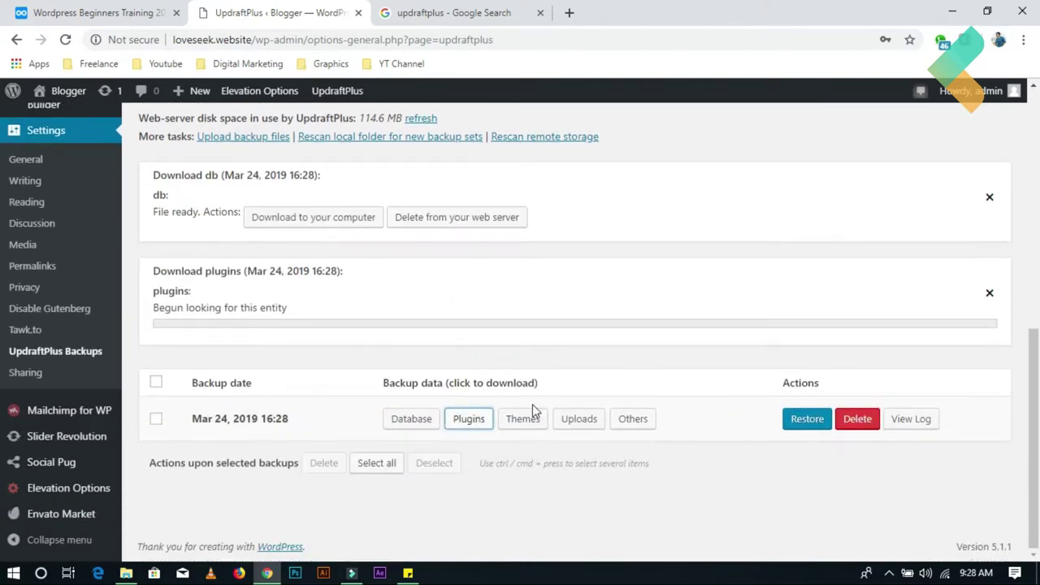
{"action": "left_click", "coordinate": [529, 420]}
{"action": "scroll", "coordinate": [552, 408], "scroll_direction": "down", "scroll_amount": 1}
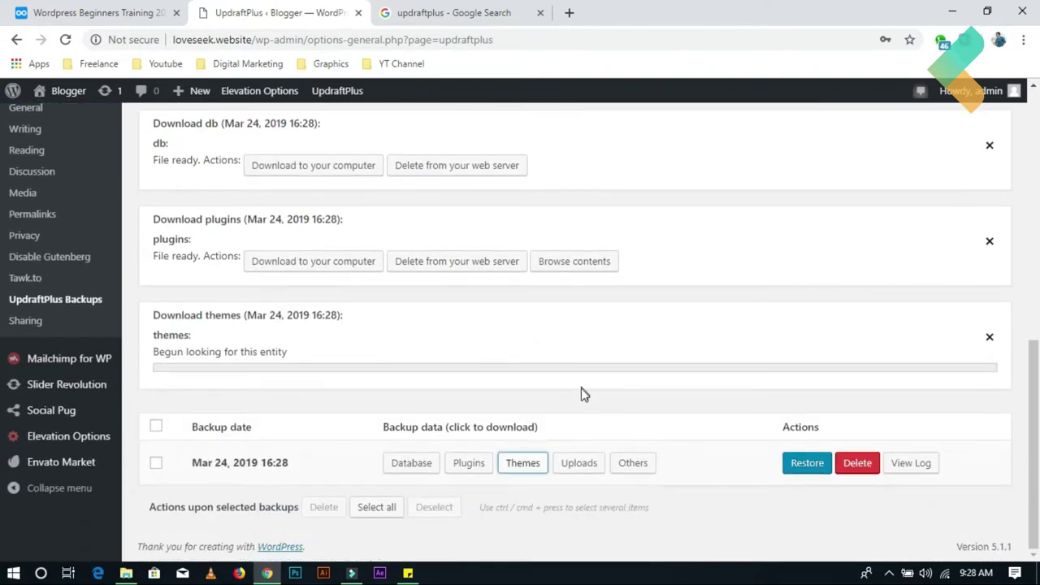
{"action": "left_click", "coordinate": [586, 461]}
{"action": "scroll", "coordinate": [635, 490], "scroll_direction": "down", "scroll_amount": 1}
{"action": "scroll", "coordinate": [633, 479], "scroll_direction": "down", "scroll_amount": 2}
{"action": "left_click", "coordinate": [631, 461]}
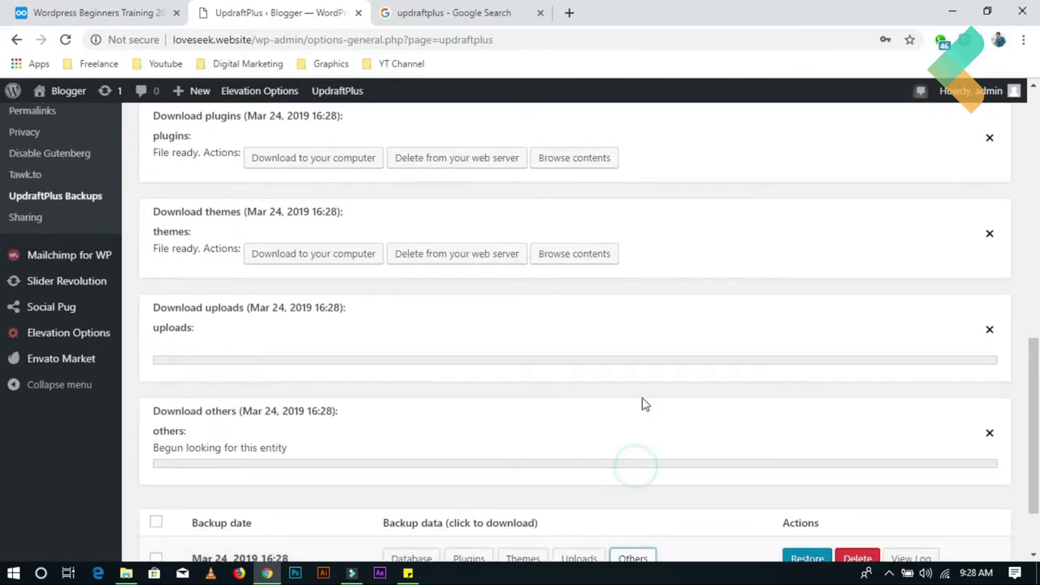
Download the database and plugins backup files to the computer, keeping the flagged .gz file.
{"action": "scroll", "coordinate": [2, 311], "scroll_direction": "up", "scroll_amount": 1}
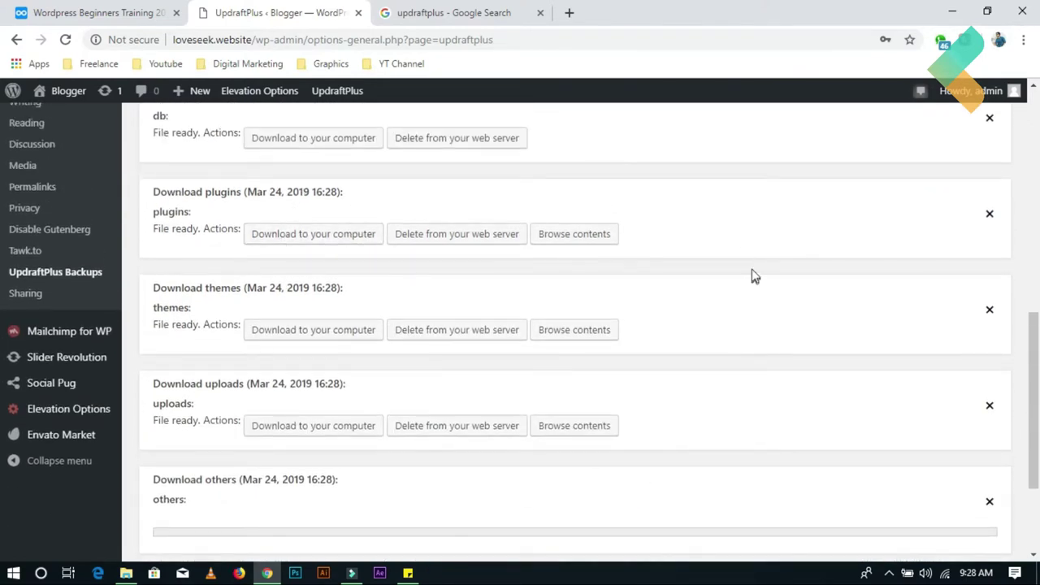
{"action": "scroll", "coordinate": [752, 270], "scroll_direction": "up", "scroll_amount": 2}
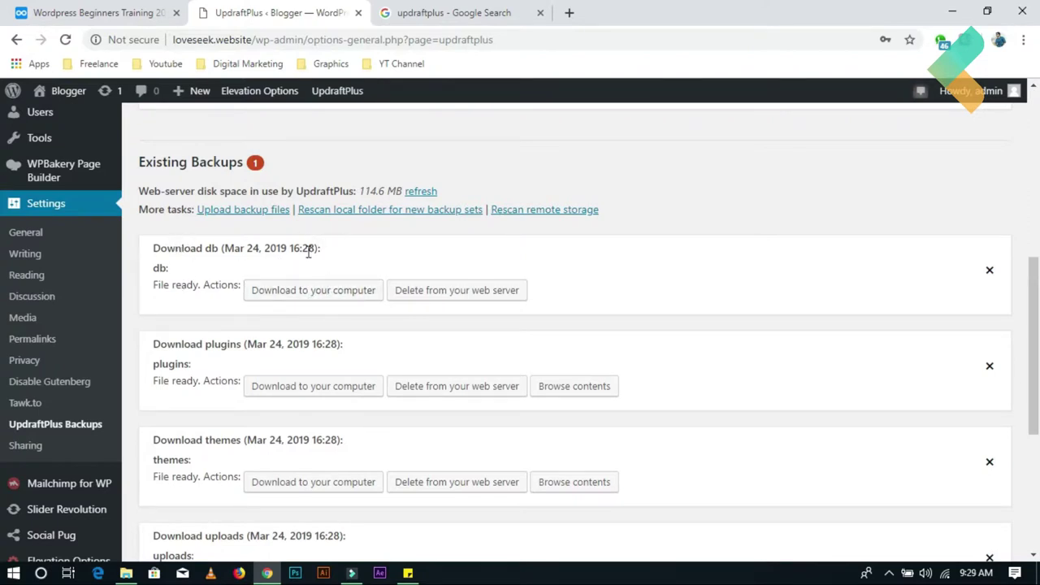
{"action": "left_click", "coordinate": [291, 297]}
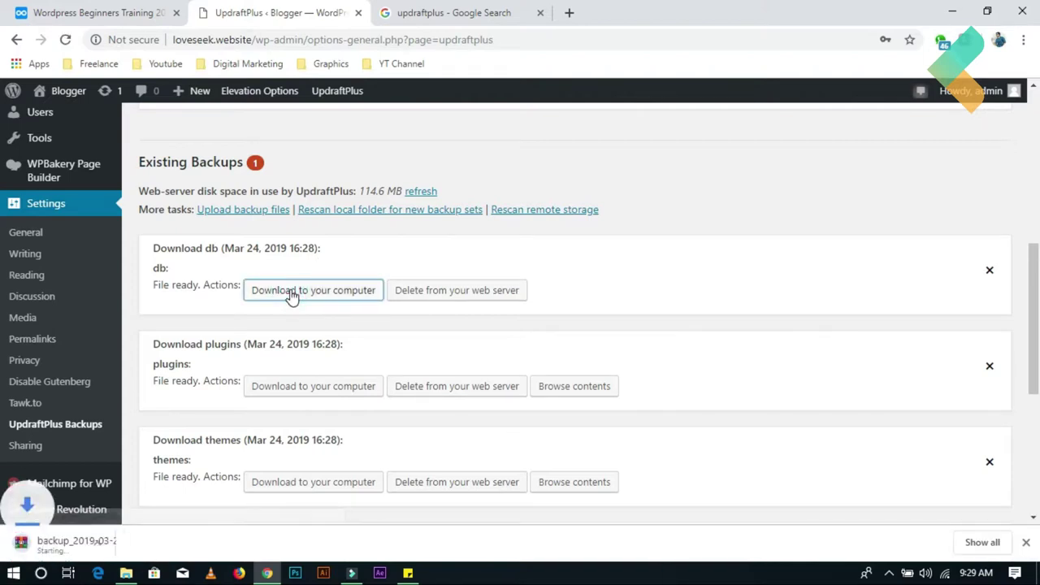
{"action": "scroll", "coordinate": [258, 388], "scroll_direction": "down", "scroll_amount": 1}
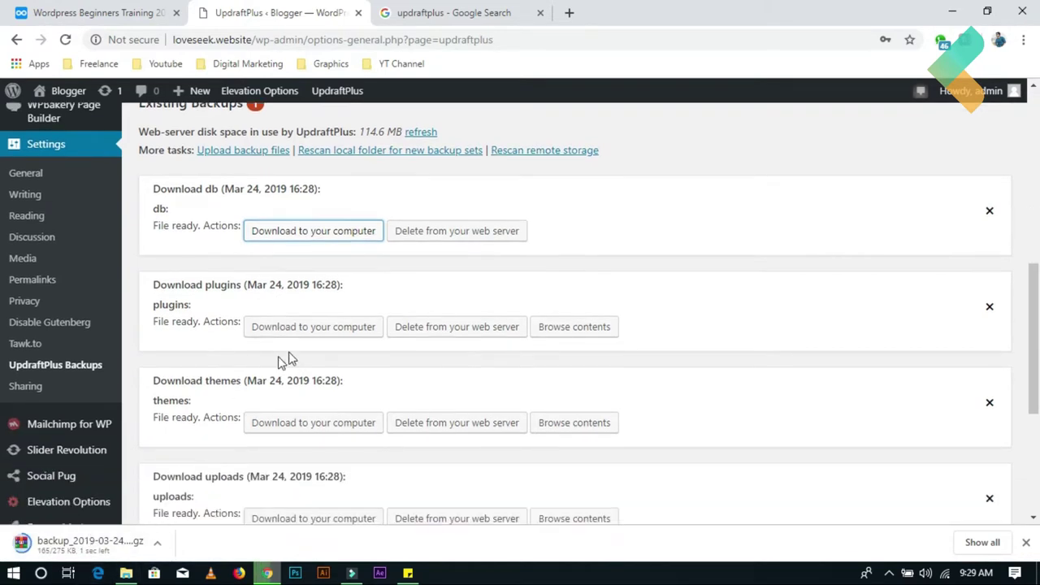
{"action": "left_click", "coordinate": [314, 317]}
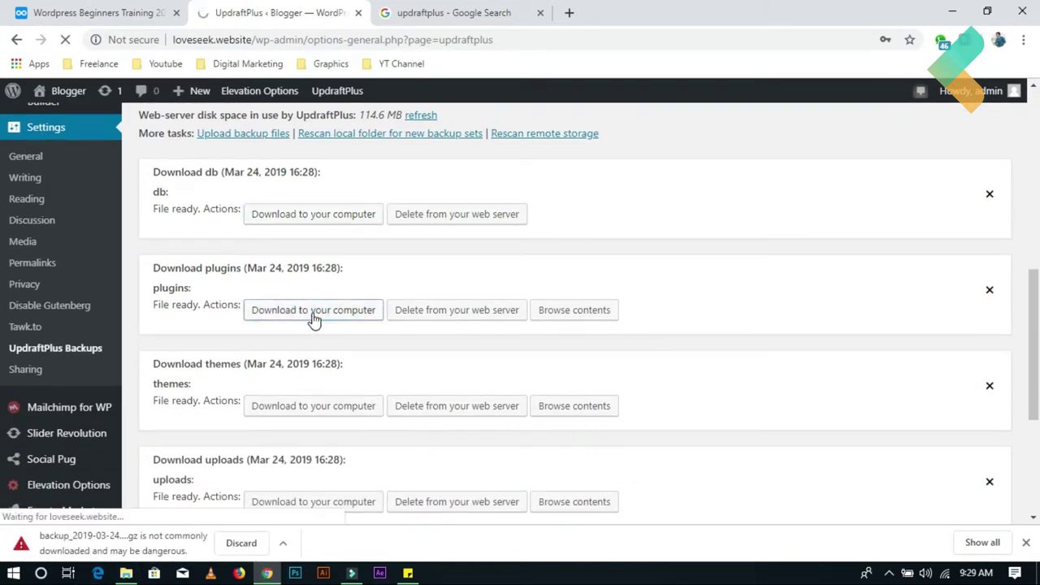
{"action": "left_click", "coordinate": [457, 542]}
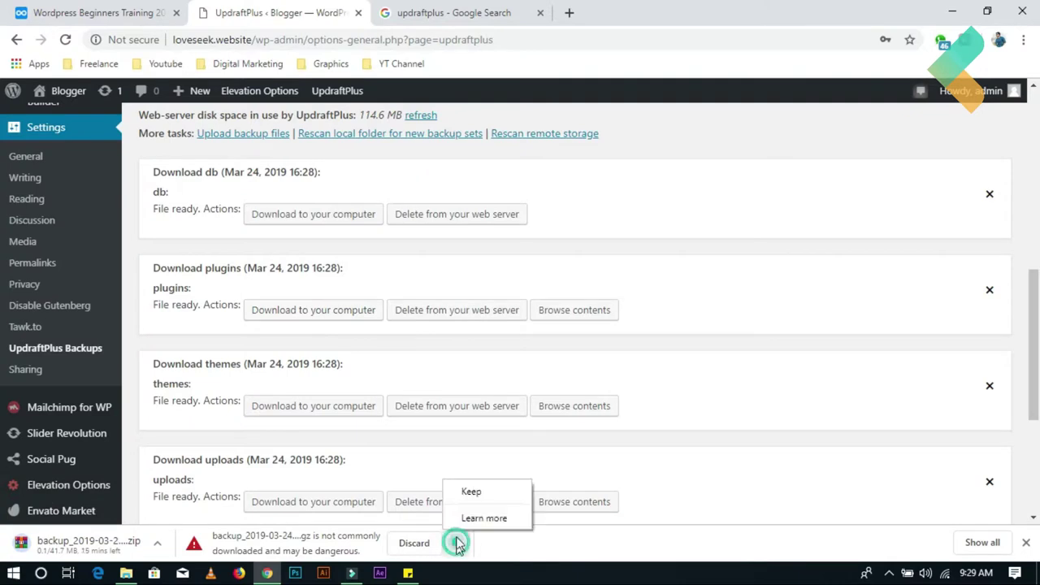
{"action": "left_click", "coordinate": [470, 492]}
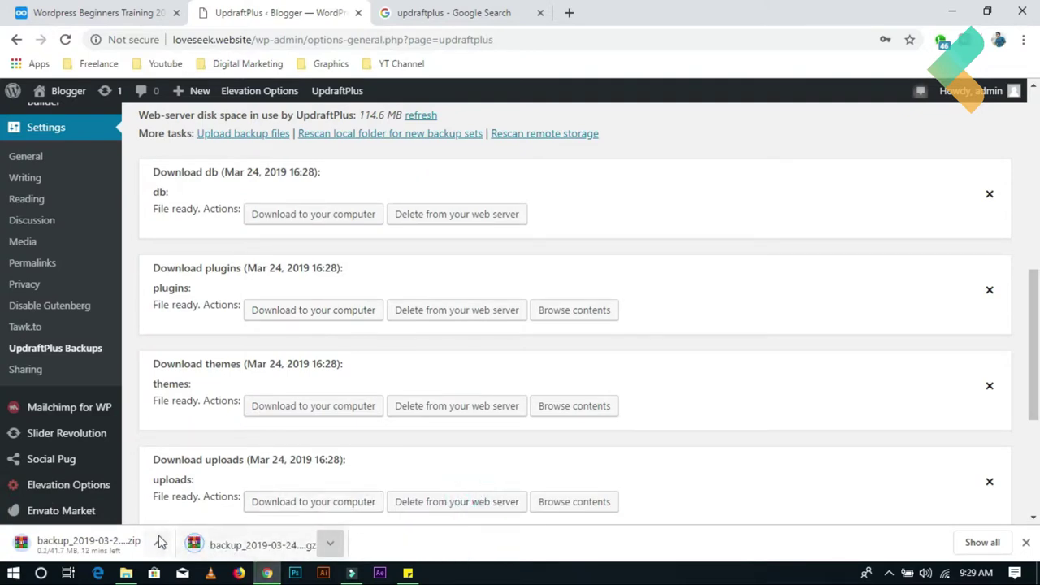
Download the themes, uploads and others backup files to the computer.
{"action": "scroll", "coordinate": [317, 341], "scroll_direction": "down", "scroll_amount": 1}
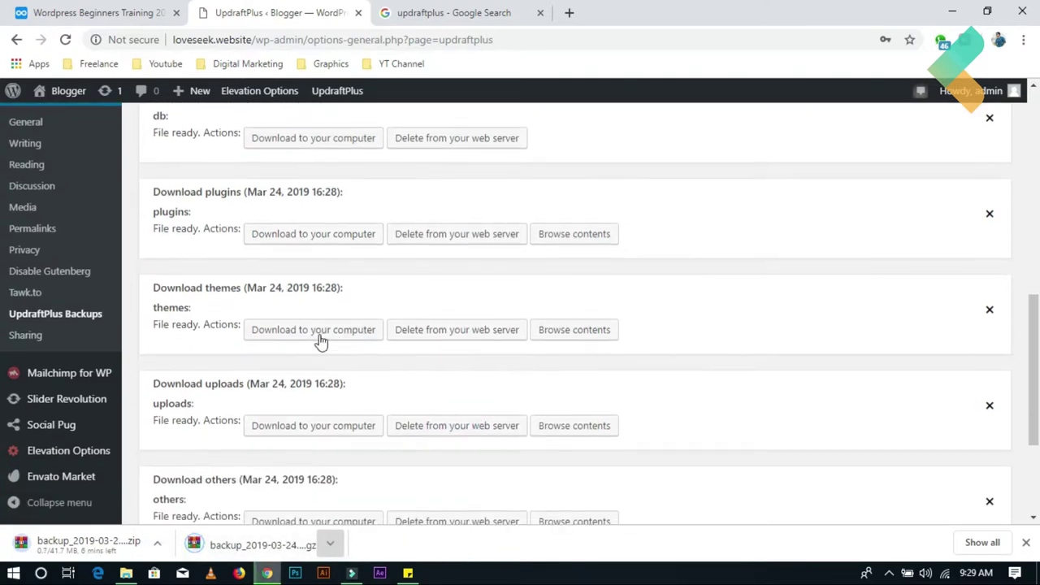
{"action": "left_click", "coordinate": [316, 333]}
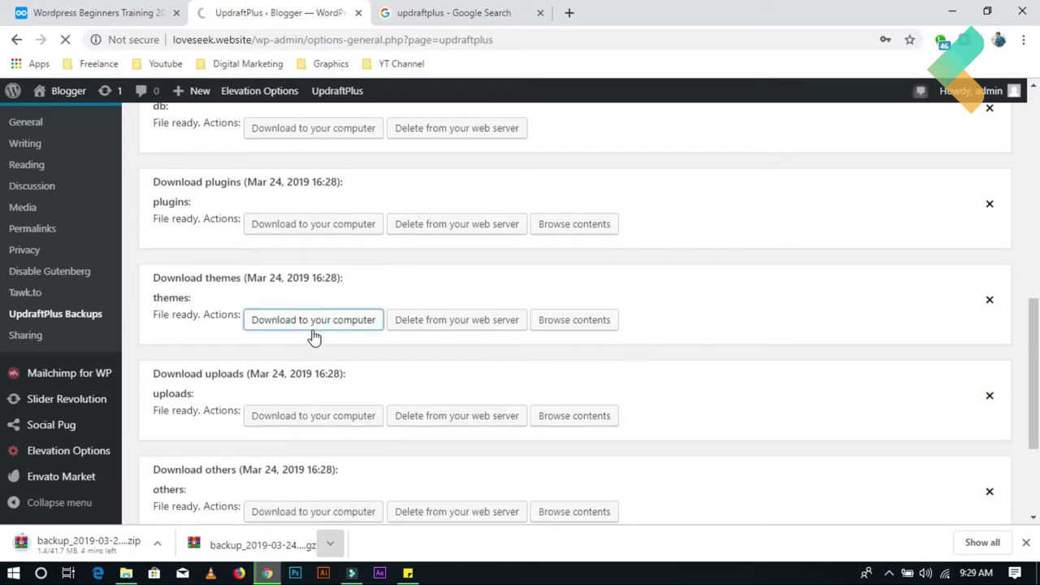
{"action": "scroll", "coordinate": [317, 346], "scroll_direction": "down", "scroll_amount": 1}
{"action": "left_click", "coordinate": [306, 351]}
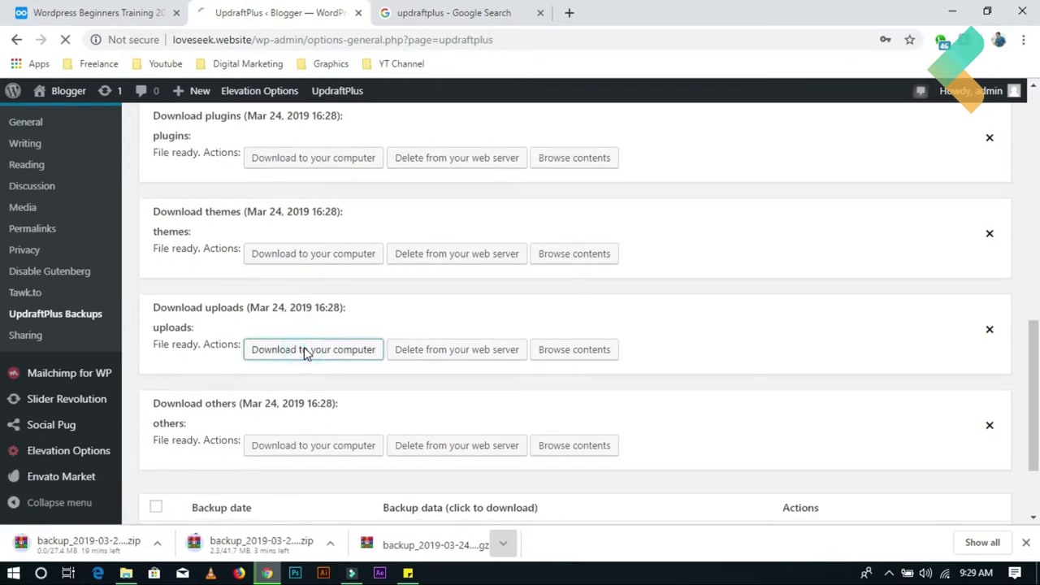
{"action": "scroll", "coordinate": [303, 351], "scroll_direction": "down", "scroll_amount": 1}
{"action": "left_click", "coordinate": [307, 374]}
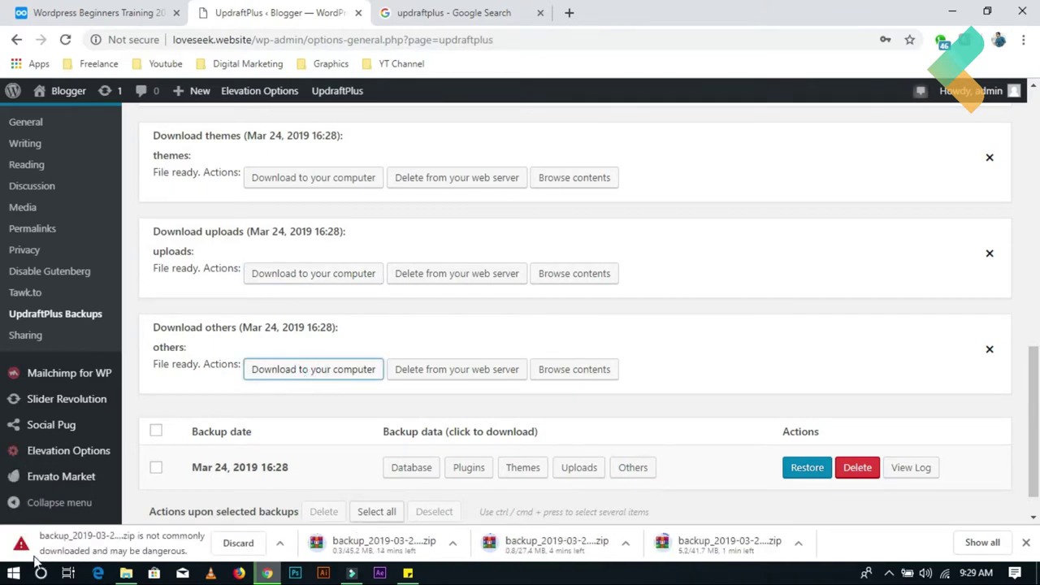
Keep the backup .zip download that the browser flagged as not commonly downloaded.
{"action": "left_click", "coordinate": [314, 524]}
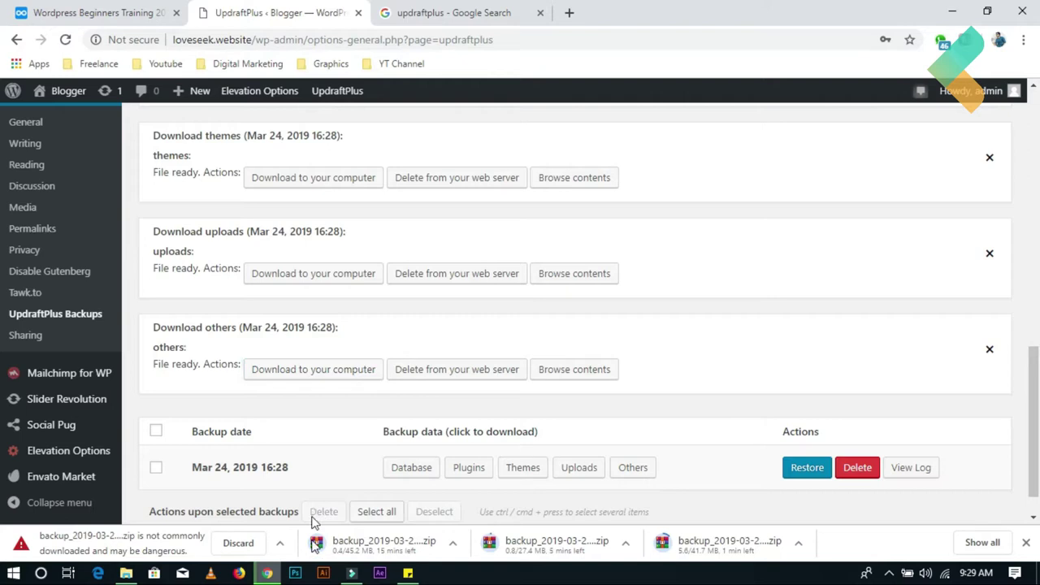
{"action": "left_click", "coordinate": [279, 543]}
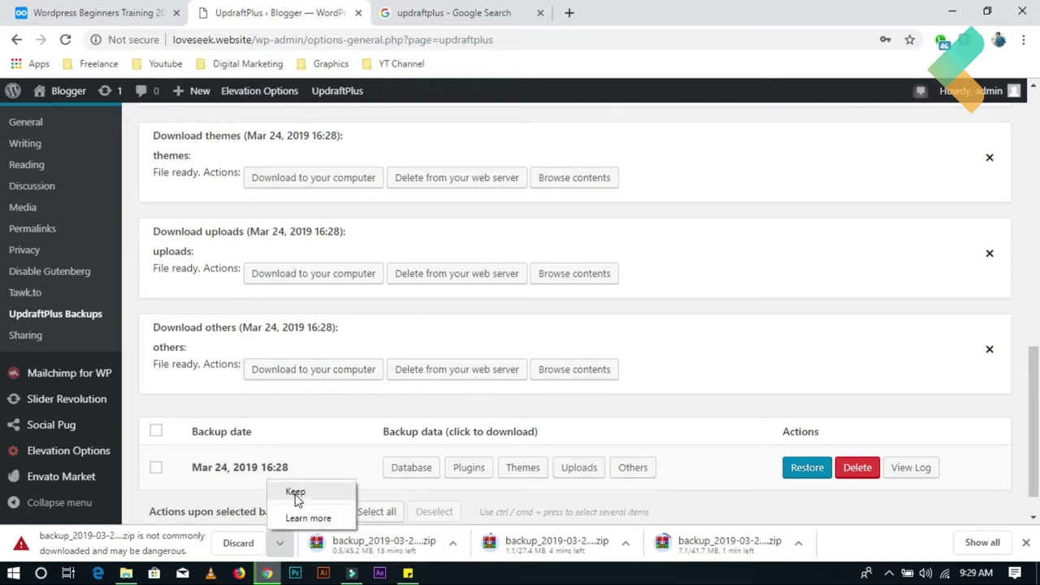
{"action": "left_click", "coordinate": [295, 493]}
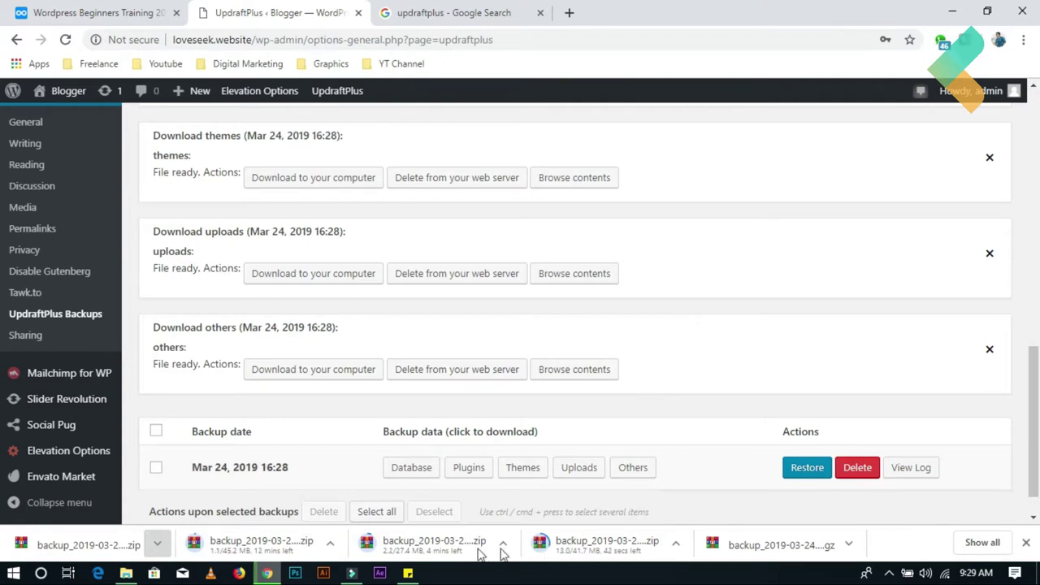
{"action": "scroll", "coordinate": [384, 257], "scroll_direction": "up", "scroll_amount": 5}
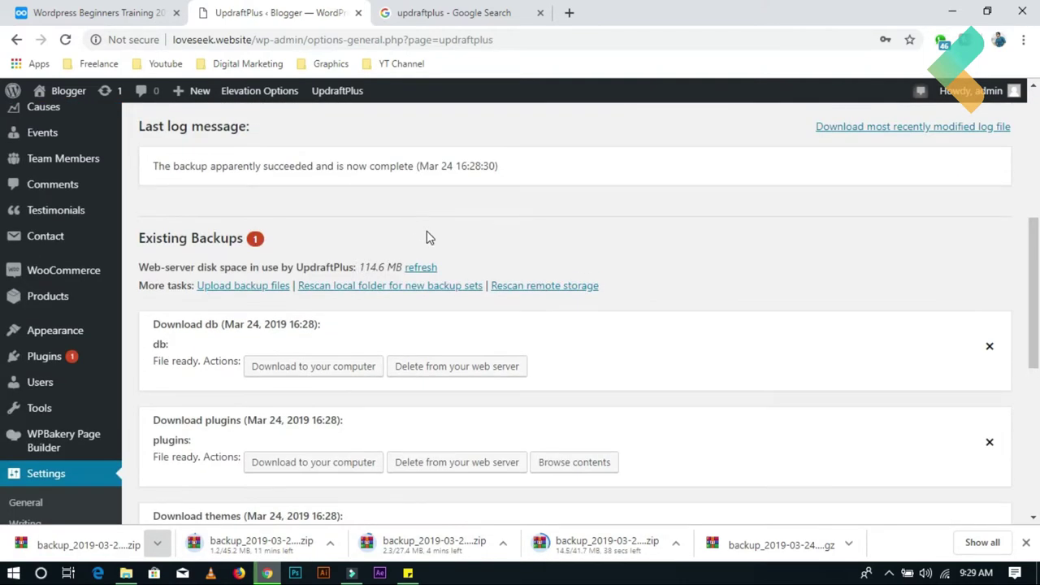
{"action": "scroll", "coordinate": [428, 235], "scroll_direction": "down", "scroll_amount": 2}
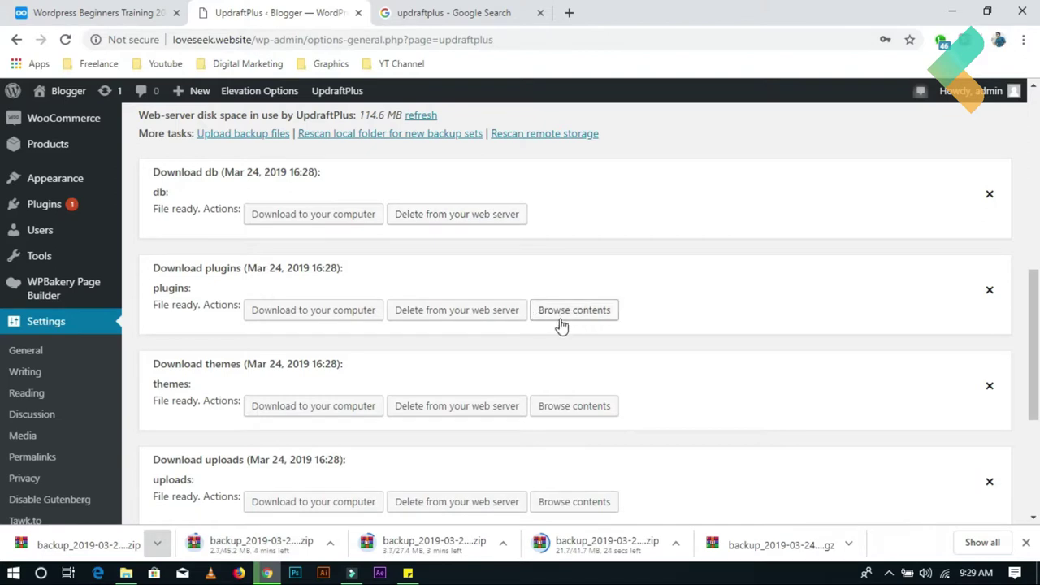
{"action": "scroll", "coordinate": [617, 390], "scroll_direction": "down", "scroll_amount": 3}
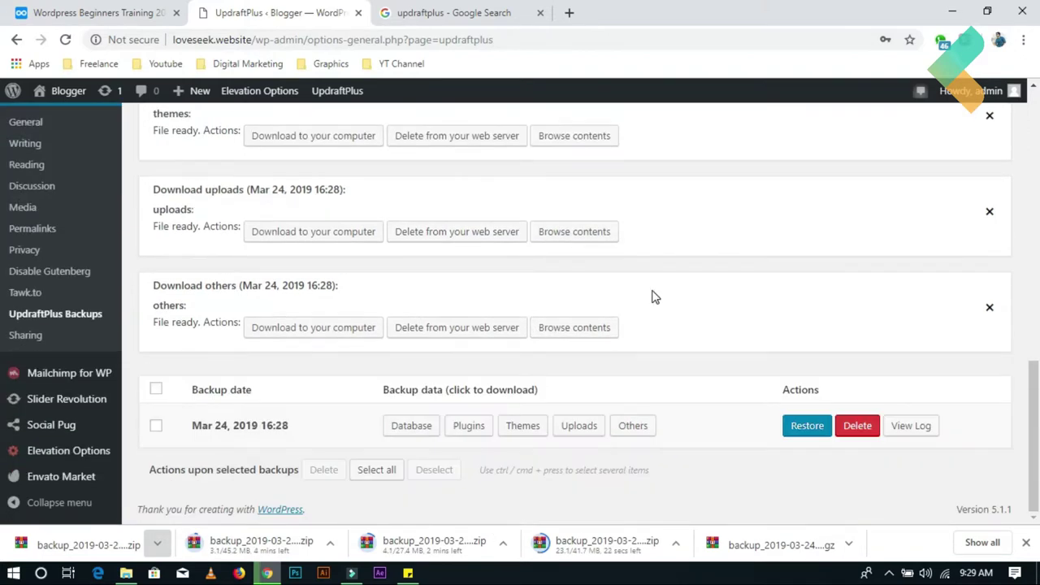
{"action": "left_click_drag", "start_coordinate": [1033, 430], "coordinate": [1033, 341]}
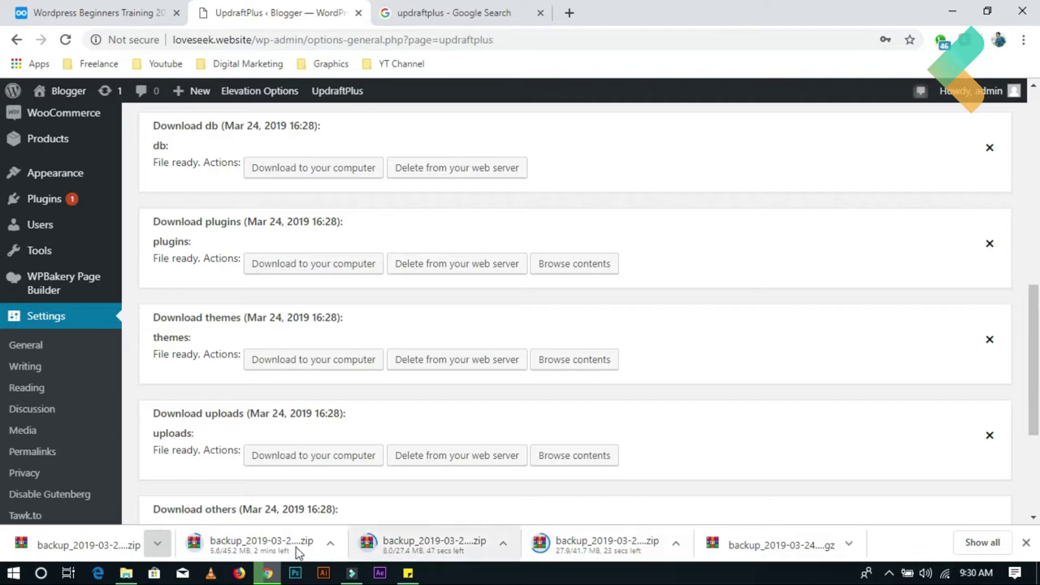
{"action": "left_click", "coordinate": [889, 573]}
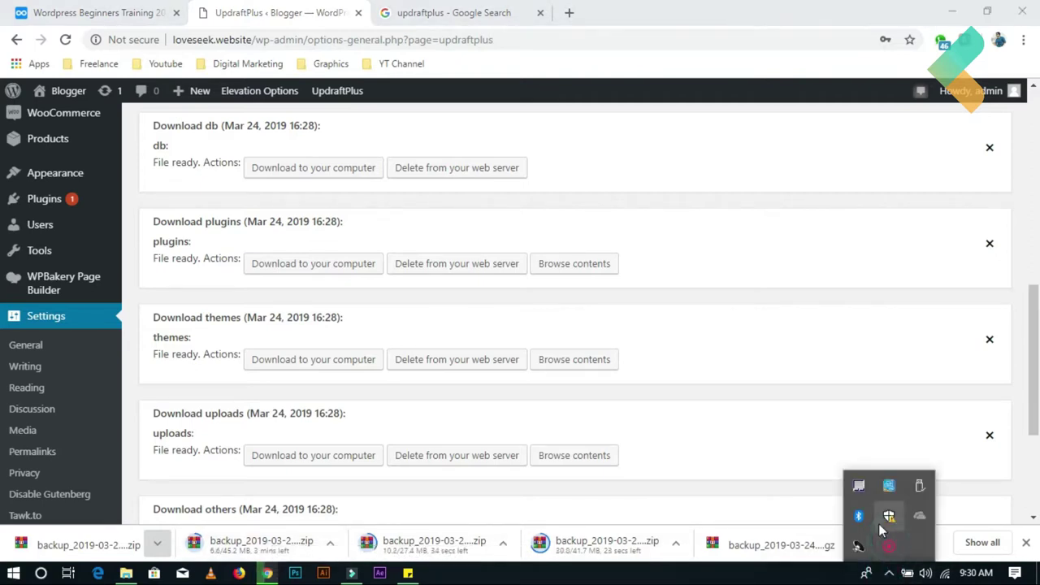
{"action": "left_click", "coordinate": [888, 540]}
{"action": "left_click", "coordinate": [830, 551]}
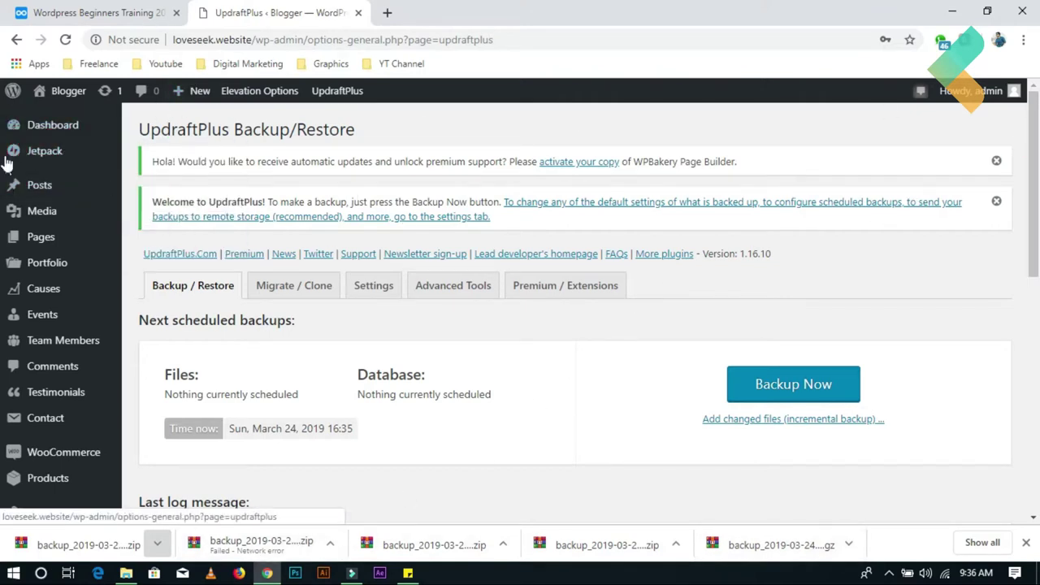
Examine the UpdraftPlus Backup/Restore page, from the scheduled backups down to the Existing Backups section.
{"action": "mouse_move", "coordinate": [12, 182]}
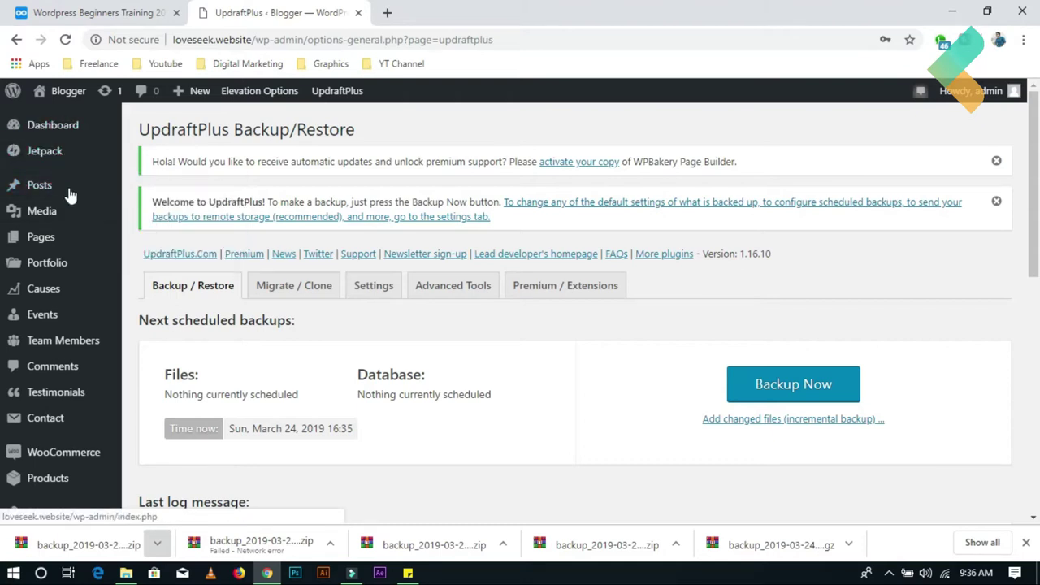
{"action": "mouse_move", "coordinate": [64, 219]}
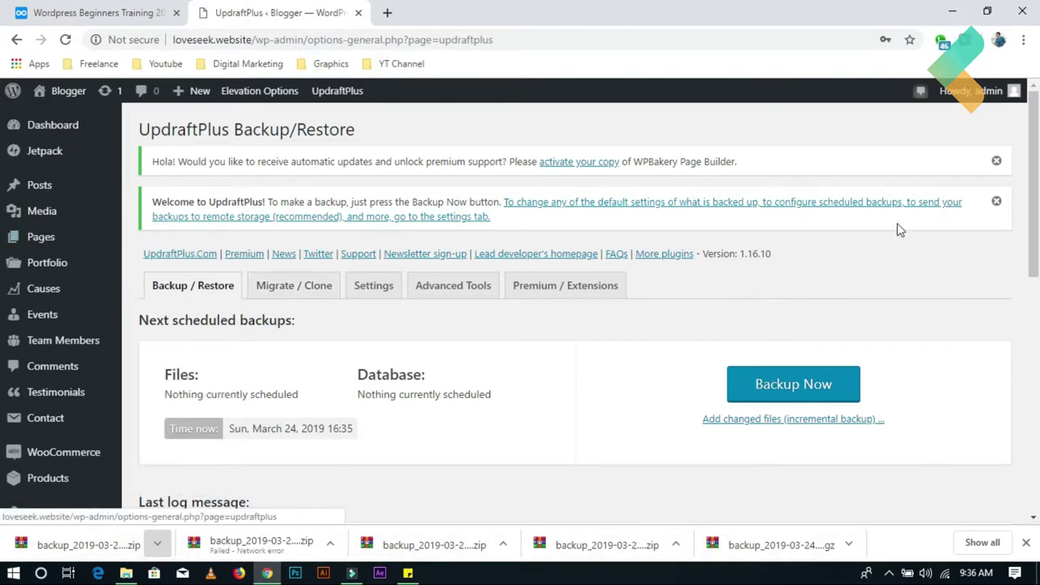
{"action": "scroll", "coordinate": [195, 415], "scroll_direction": "down", "scroll_amount": 3}
{"action": "scroll", "coordinate": [122, 439], "scroll_direction": "down", "scroll_amount": 3}
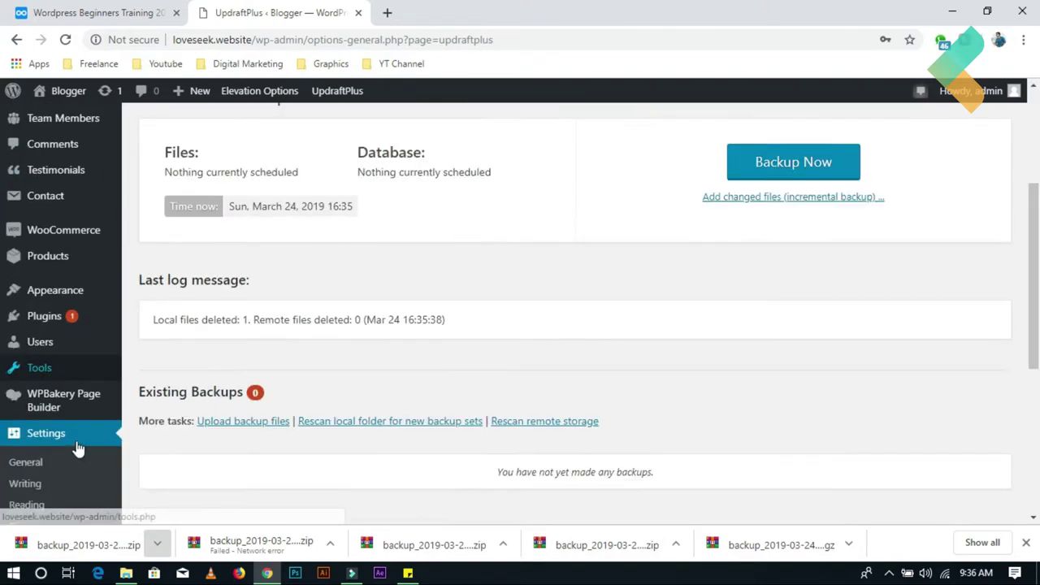
{"action": "scroll", "coordinate": [65, 284], "scroll_direction": "up", "scroll_amount": 3}
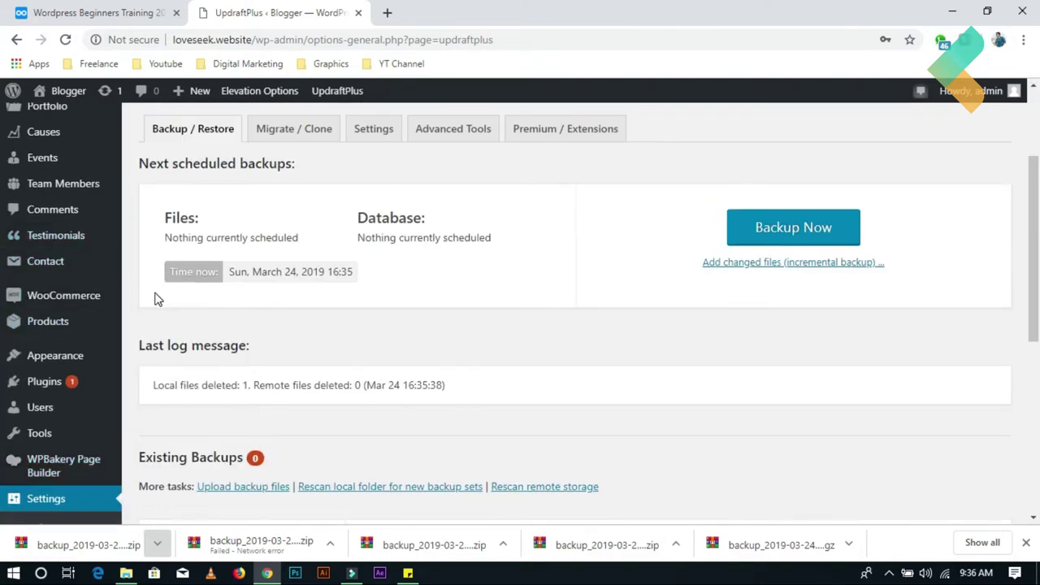
{"action": "scroll", "coordinate": [154, 304], "scroll_direction": "down", "scroll_amount": 10}
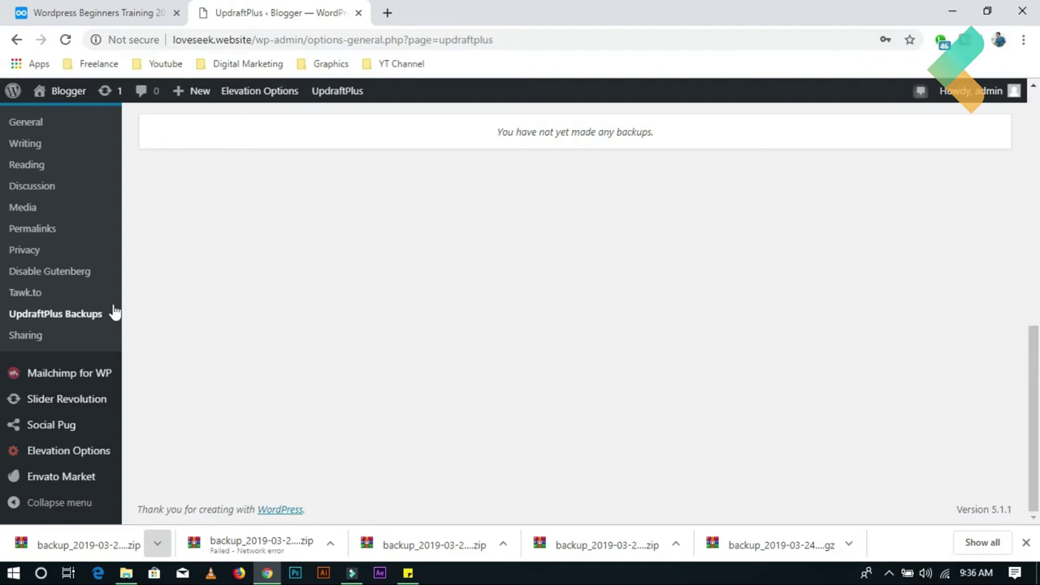
{"action": "scroll", "coordinate": [79, 320], "scroll_direction": "up", "scroll_amount": 10}
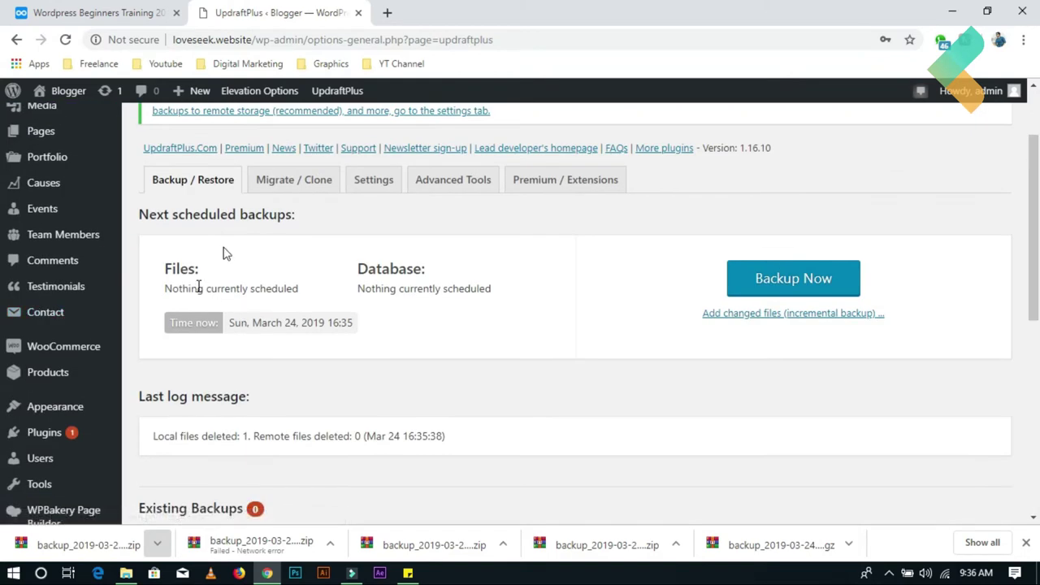
{"action": "left_click_drag", "start_coordinate": [1032, 140], "coordinate": [1032, 198]}
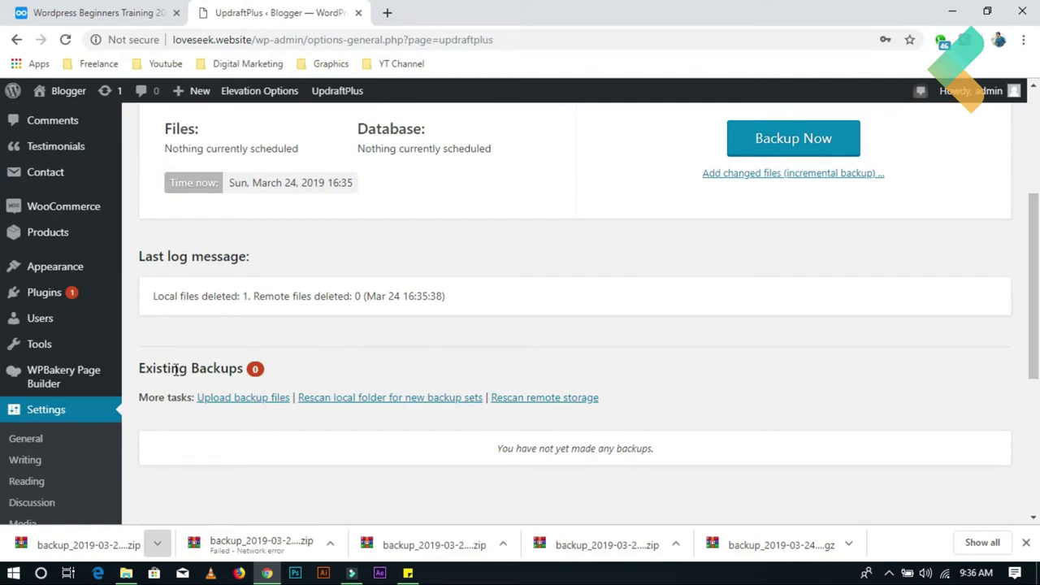
{"action": "left_click_drag", "start_coordinate": [143, 368], "coordinate": [244, 368]}
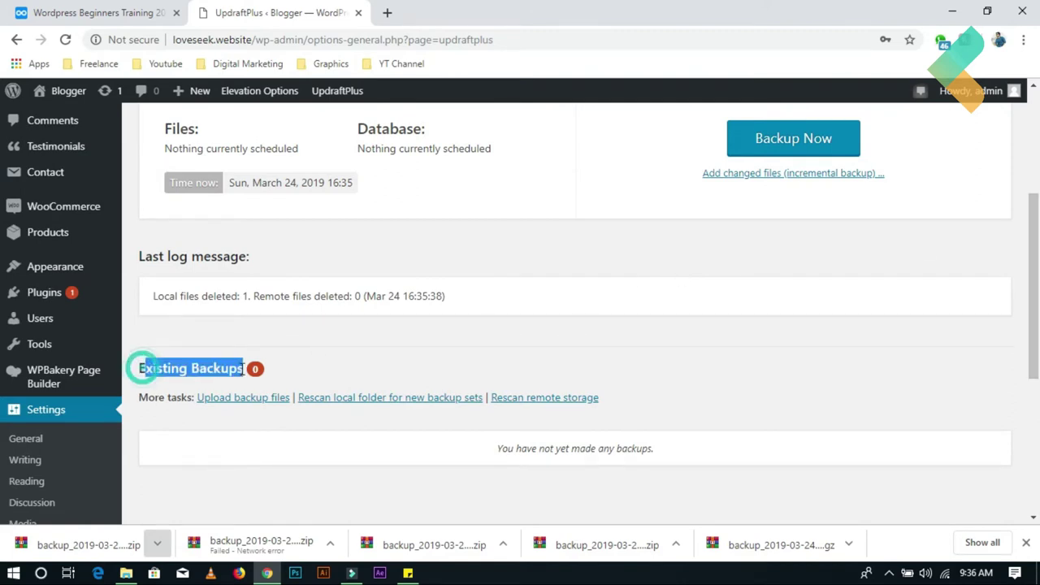
Open the backup file upload area under Existing Backups, look through the Downloads folder for the backup archives, and cancel the file selection.
{"action": "left_click", "coordinate": [256, 401]}
{"action": "scroll", "coordinate": [399, 395], "scroll_direction": "down", "scroll_amount": 3}
{"action": "left_click", "coordinate": [582, 339]}
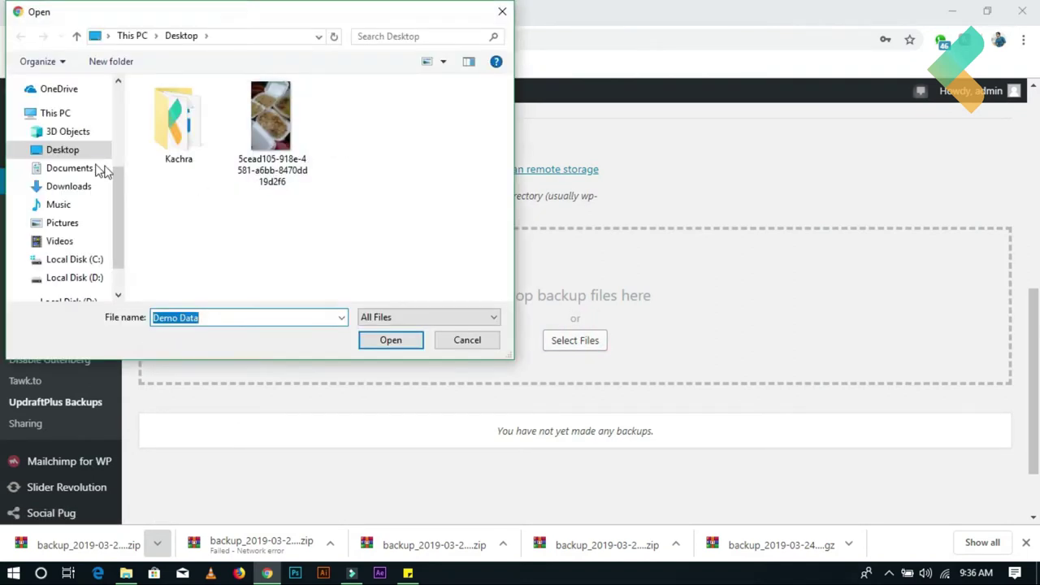
{"action": "left_click", "coordinate": [72, 186]}
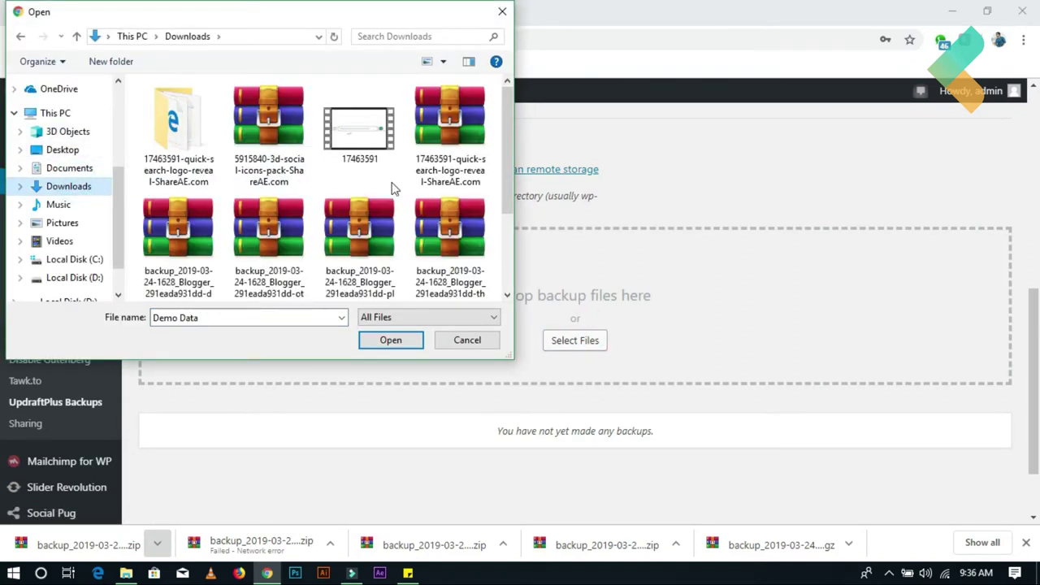
{"action": "scroll", "coordinate": [459, 179], "scroll_direction": "down", "scroll_amount": 2}
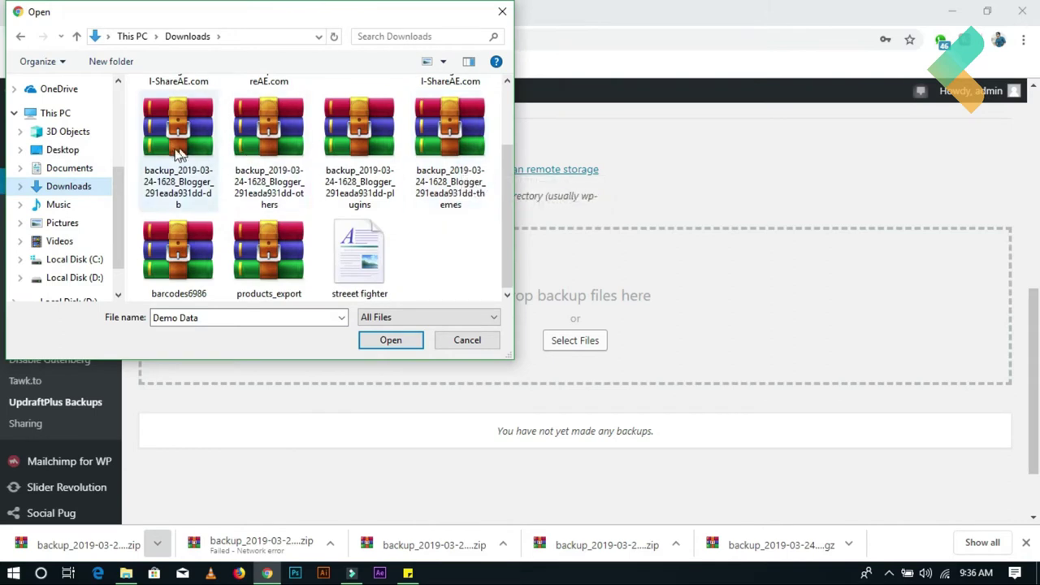
{"action": "scroll", "coordinate": [398, 199], "scroll_direction": "up", "scroll_amount": 2}
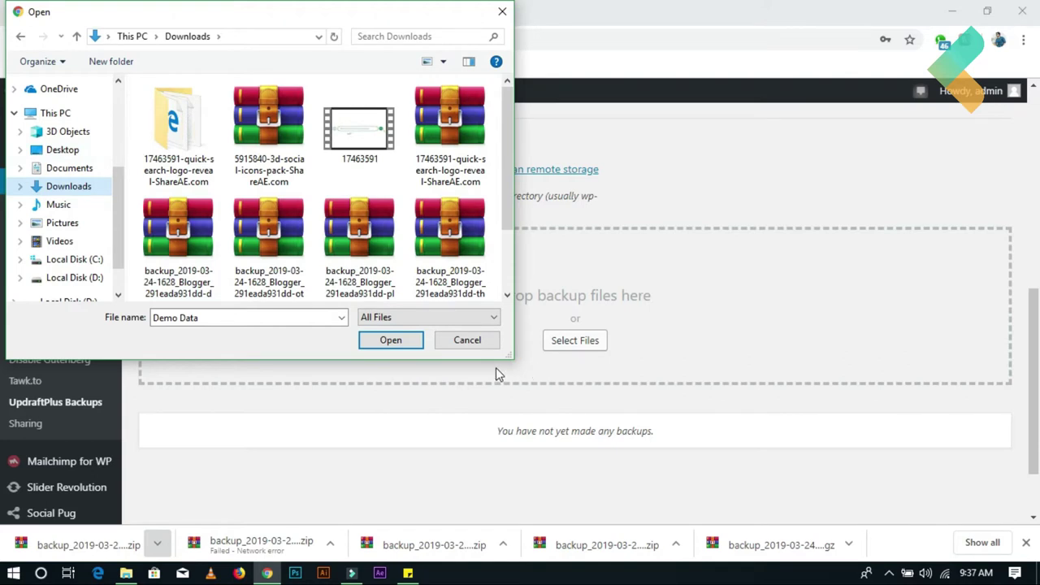
{"action": "left_click", "coordinate": [467, 339]}
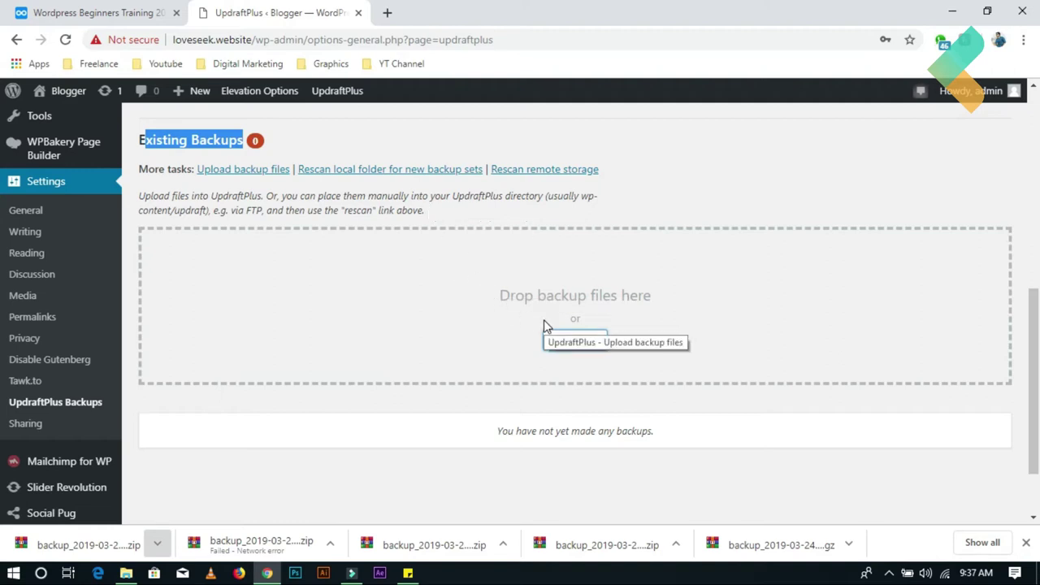
Minimize the browser, switch to Sticky Notes and write "new domain" and "wordpress install" on separate lines.
{"action": "left_click_drag", "start_coordinate": [252, 39], "coordinate": [173, 40]}
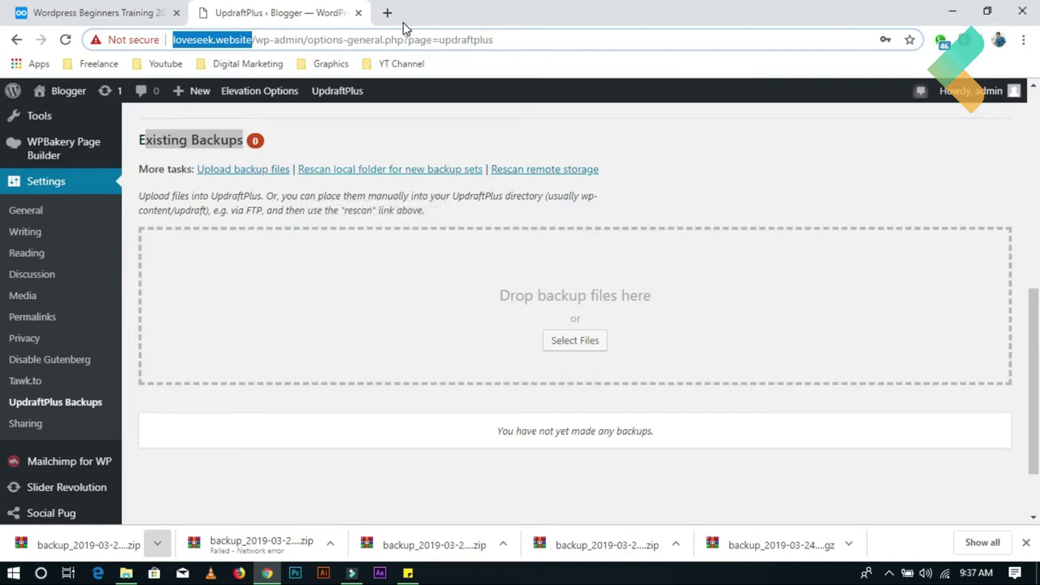
{"action": "left_click", "coordinate": [953, 11]}
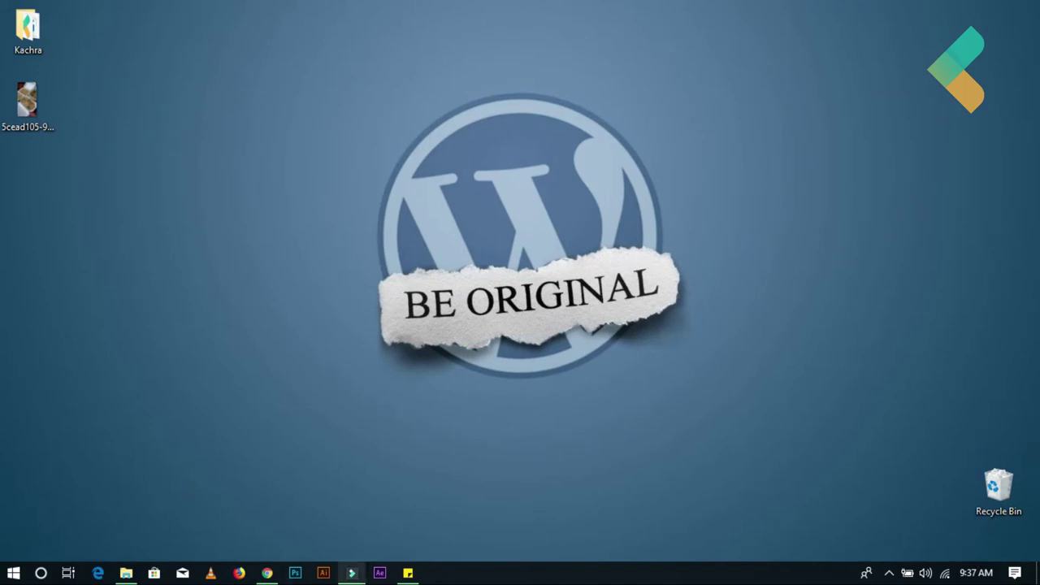
{"action": "left_click", "coordinate": [408, 573]}
{"action": "type", "text": "new domain"}
{"action": "key", "text": "Return"}
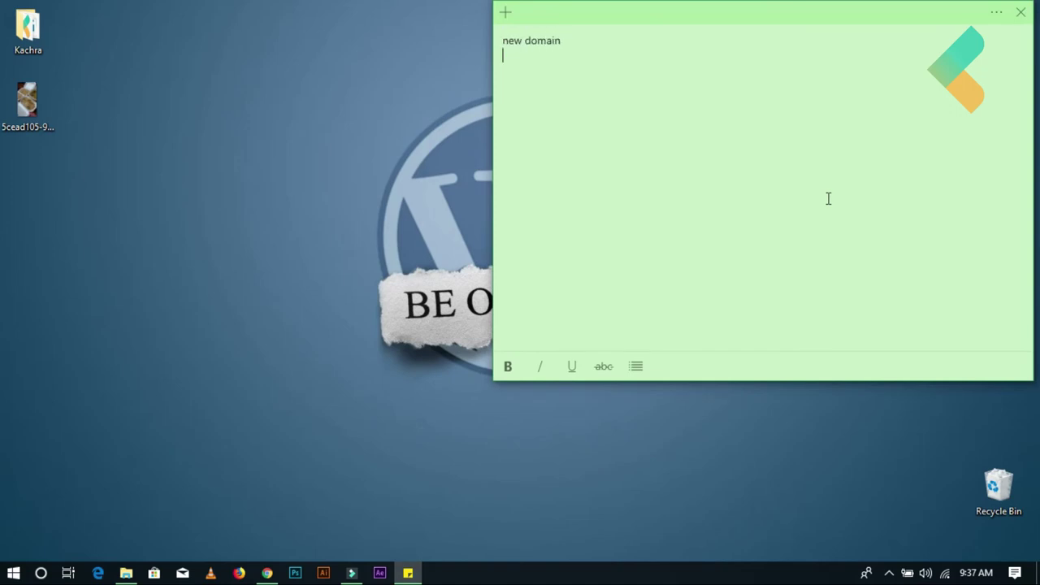
{"action": "type", "text": "wordpress ins"}
{"action": "type", "text": "tall "}
Add "--> backup upload", a dashed divider line and "website domain" to the note, and minimize it.
{"action": "type", "text": "--> "}
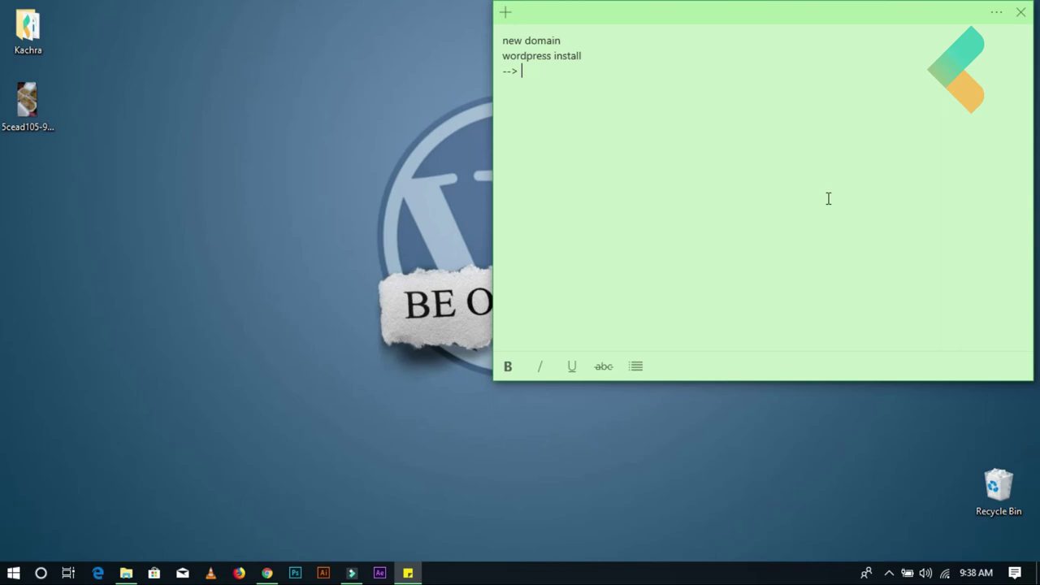
{"action": "type", "text": "backup upload ----------------------- we"}
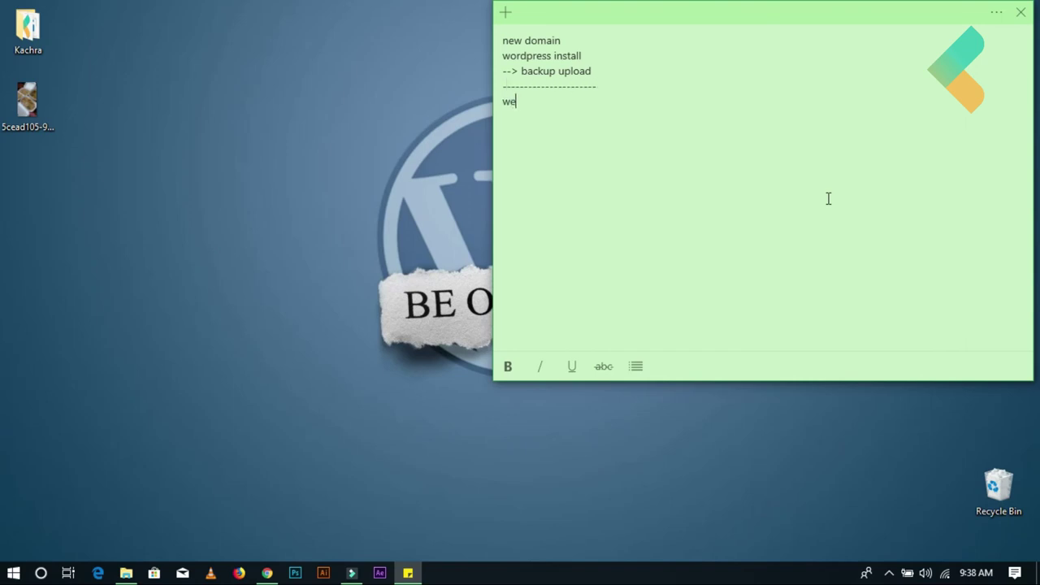
{"action": "type", "text": "bsite domain"}
{"action": "left_click", "coordinate": [408, 573]}
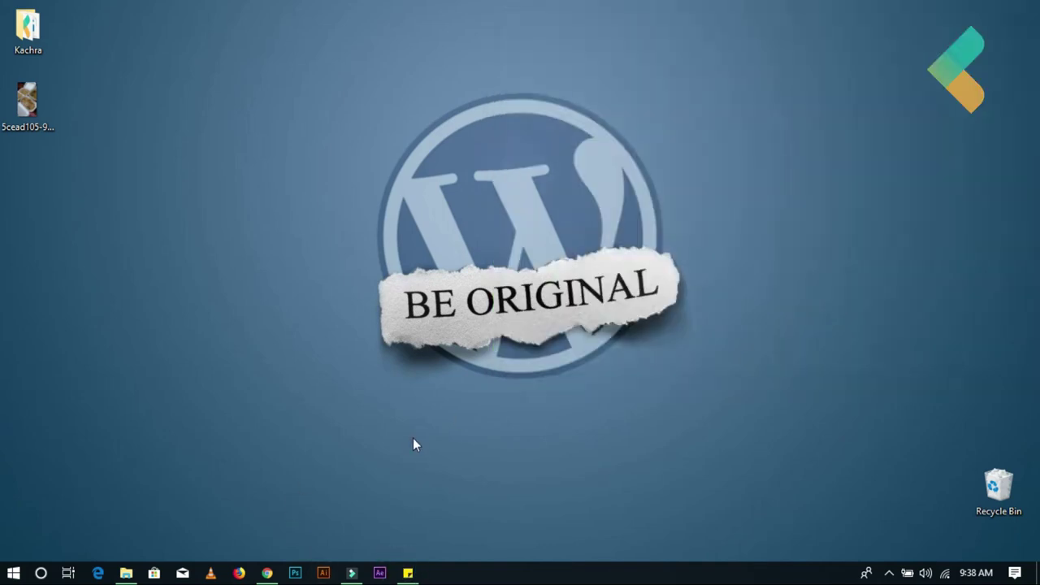